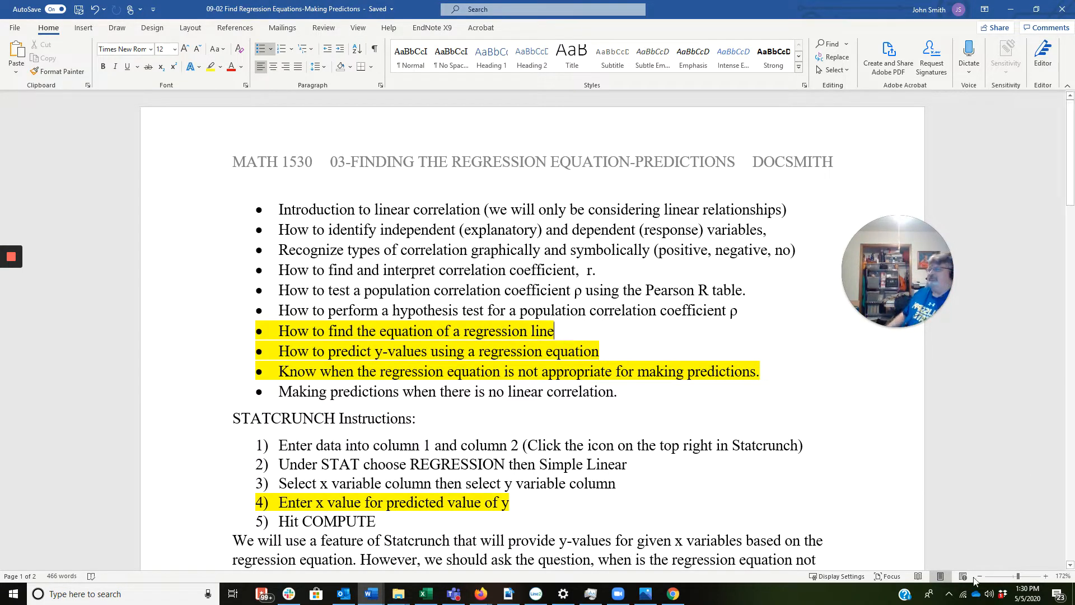
Step: Read through the notes on the StatCrunch regression instructions and on when predicted values are meaningful
scroll(684, 459, "down", 3)
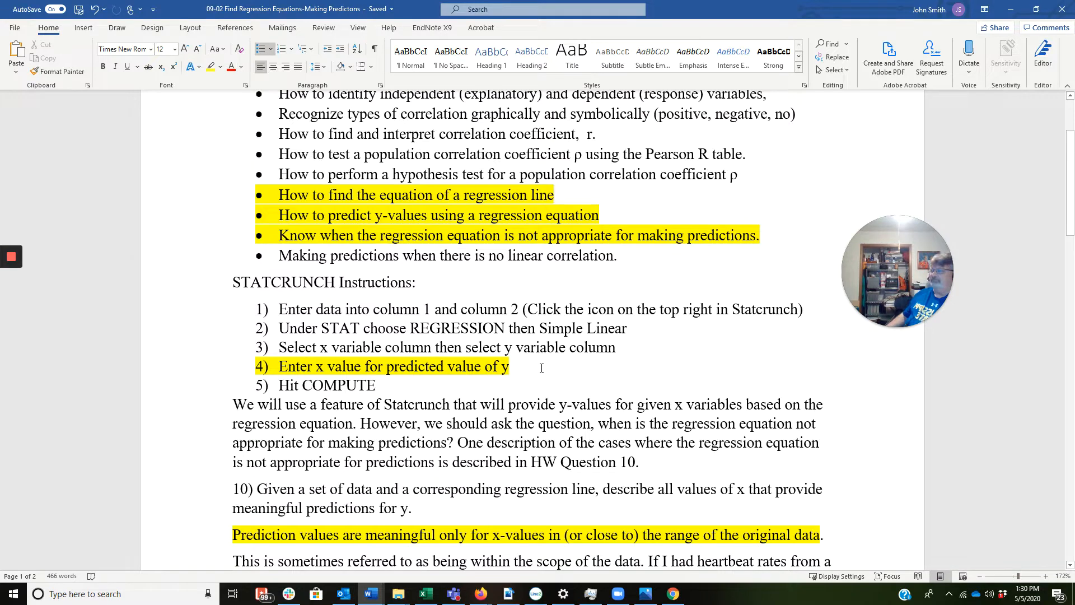
scroll(567, 363, "down", 3)
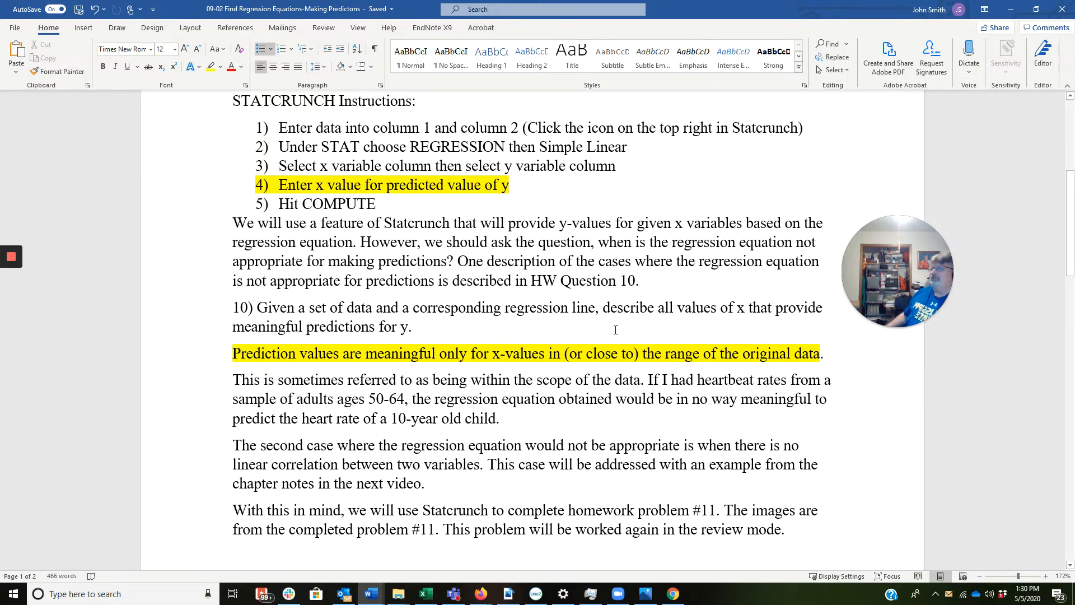
scroll(616, 324, "down", 1)
scroll(616, 323, "down", 1)
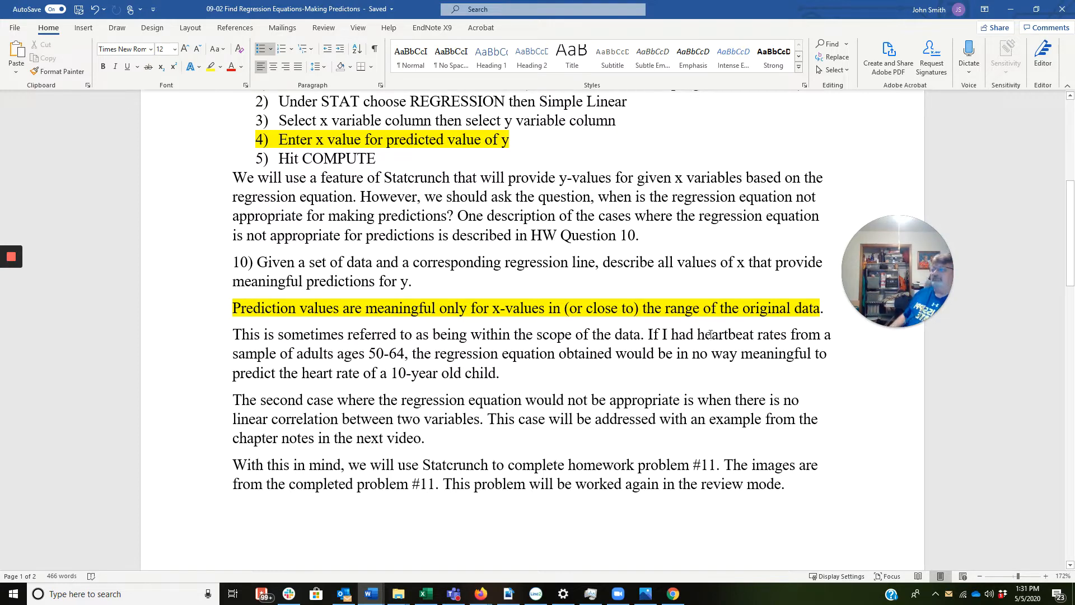
scroll(733, 306, "down", 1)
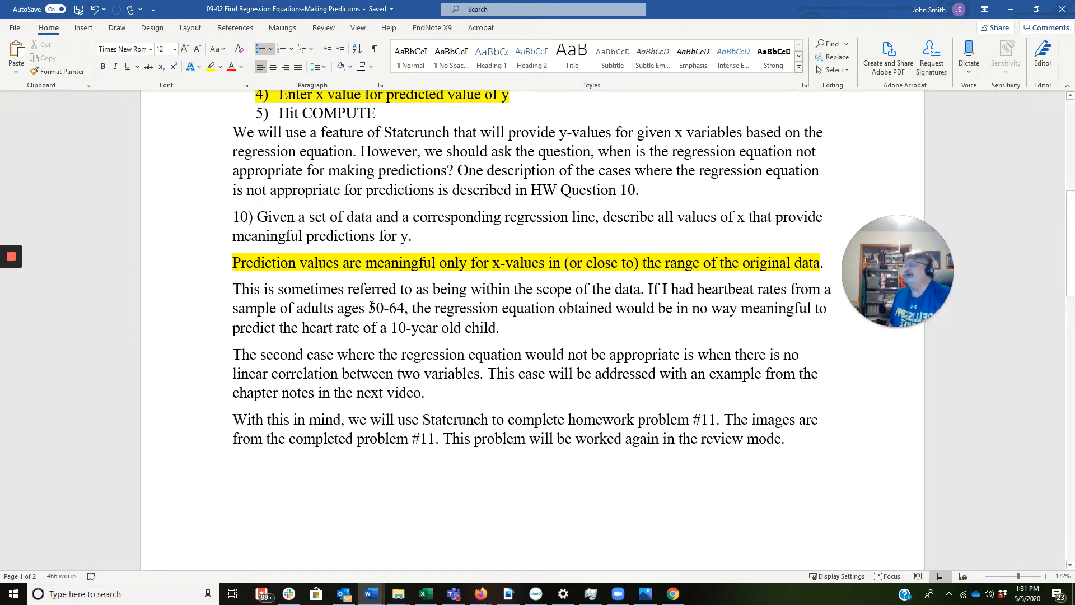
scroll(444, 282, "down", 1)
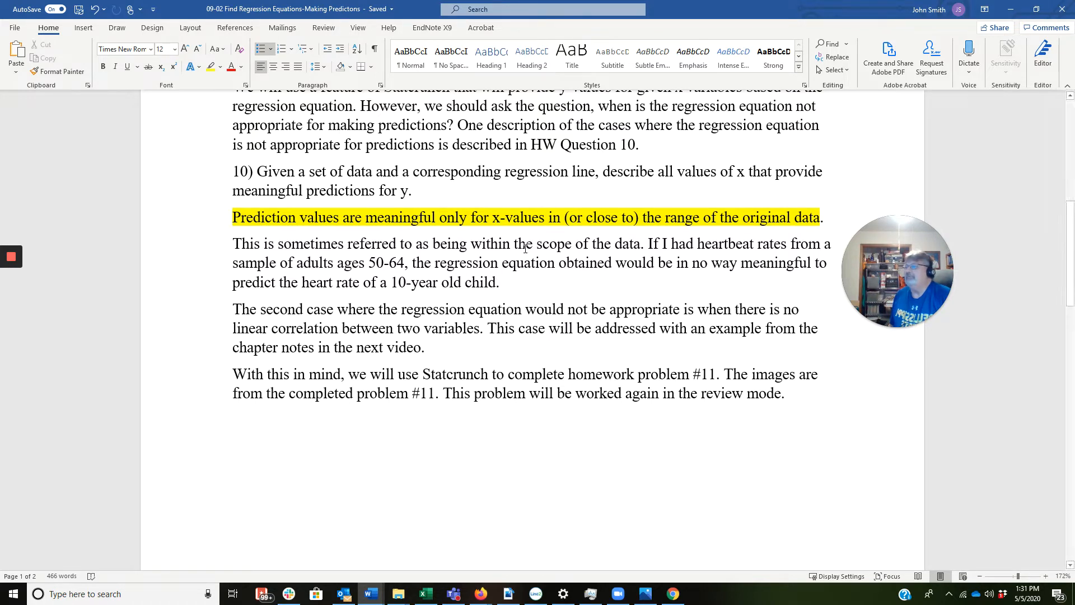
scroll(526, 248, "down", 1)
scroll(526, 248, "down", 4)
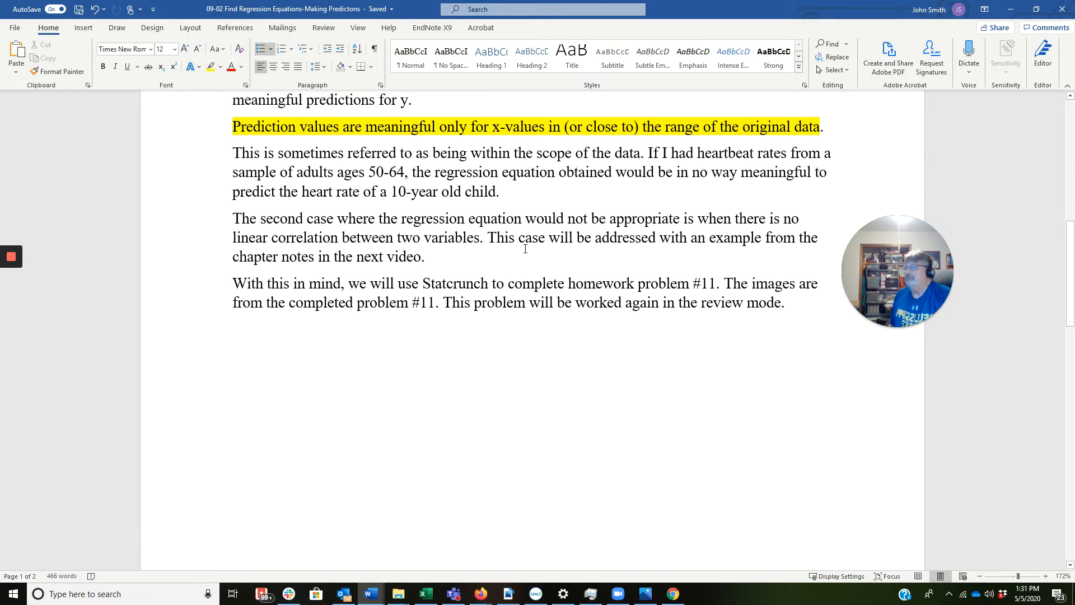
Step: Review problem 11 in the notes, from the height and stories table to the graph choices and predictions
scroll(525, 248, "down", 4)
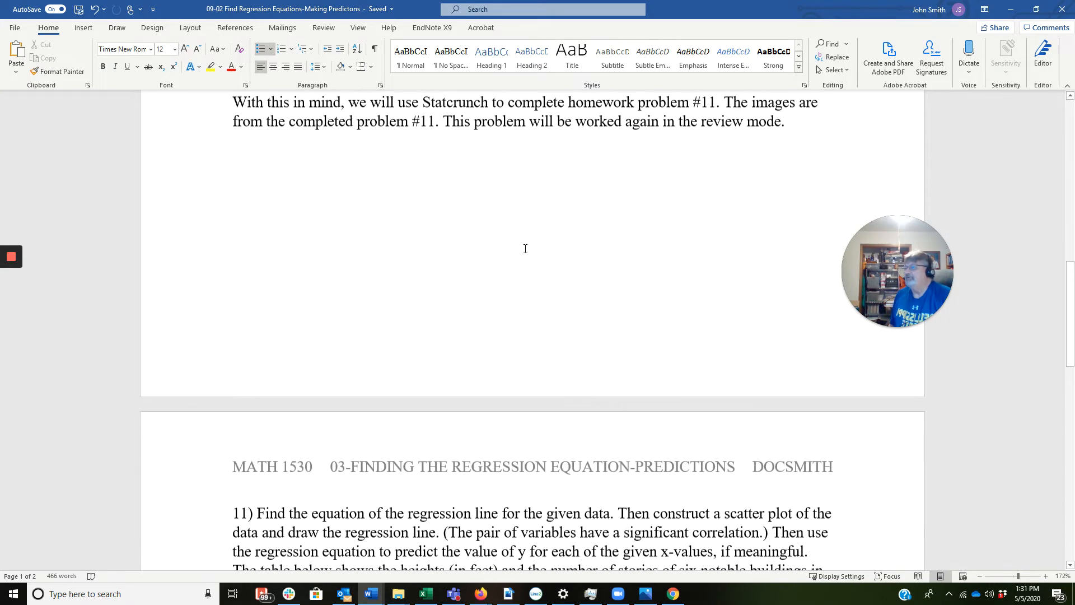
scroll(525, 248, "down", 2)
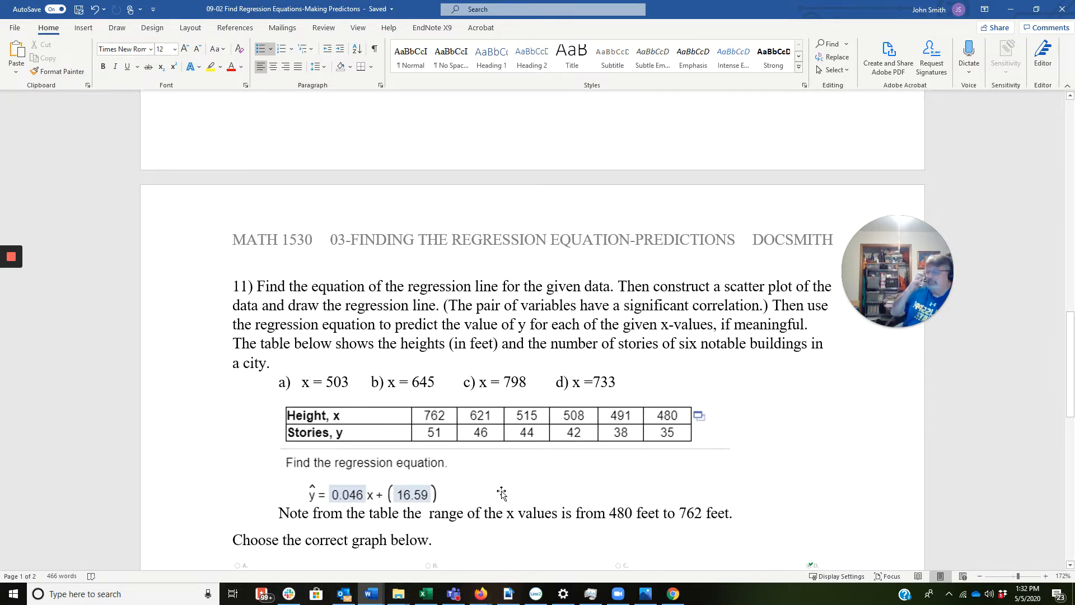
scroll(232, 499, "down", 1)
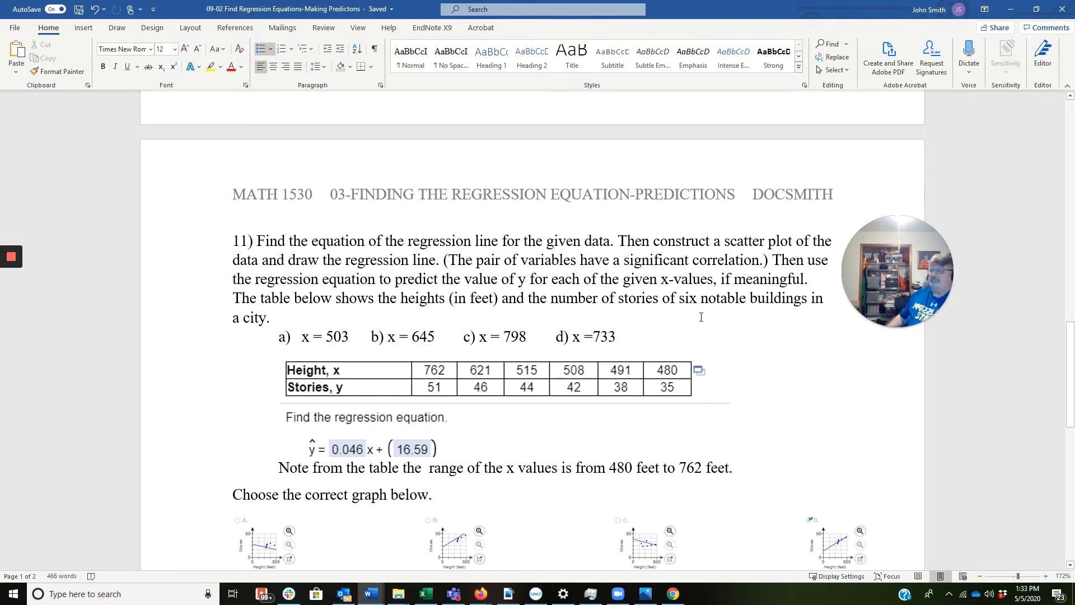
scroll(701, 317, "down", 3)
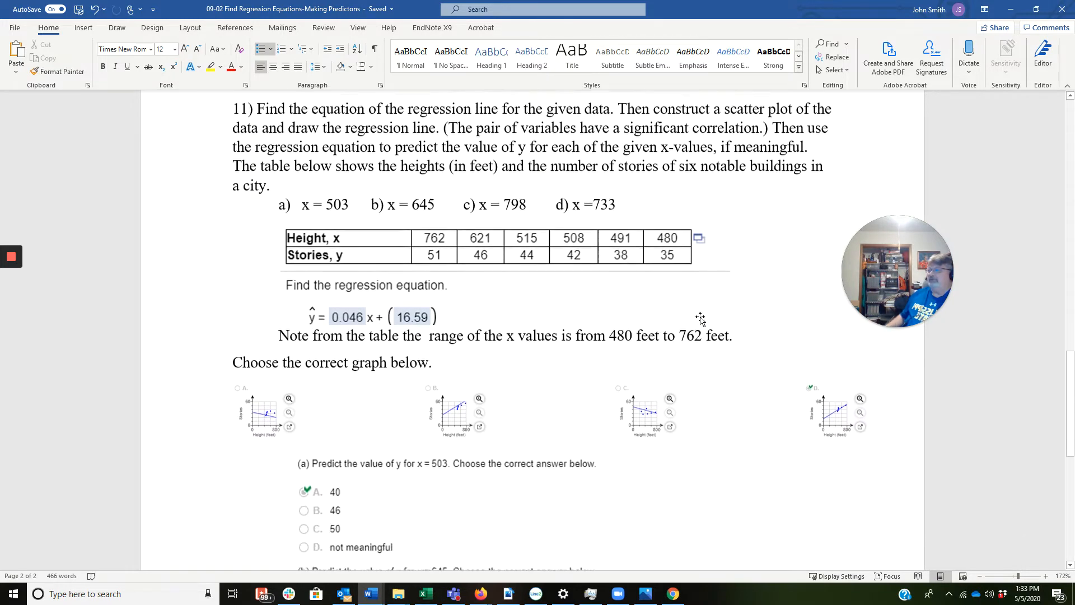
scroll(700, 318, "down", 1)
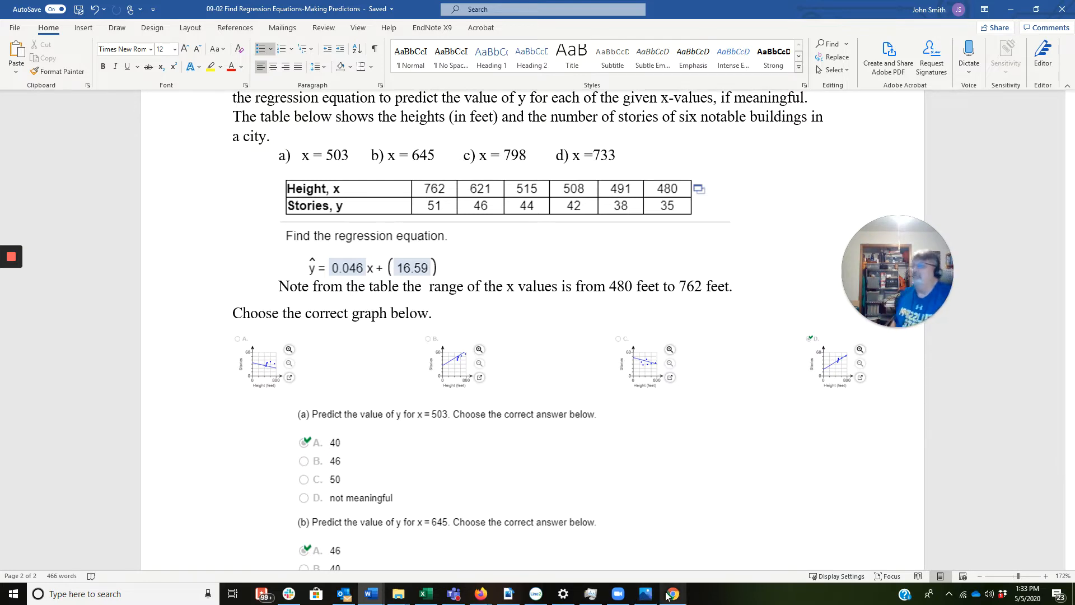
Step: Switch to the Chapter 9 homework in Firefox, open question 11's data table in StatCrunch and reposition its window
mouse_move(483, 597)
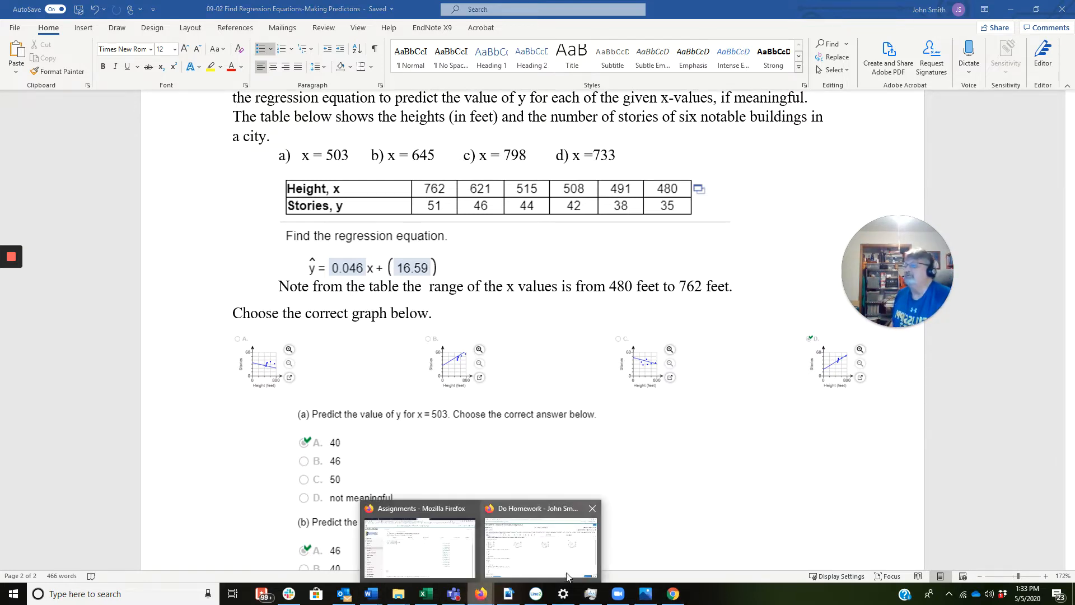
left_click(560, 537)
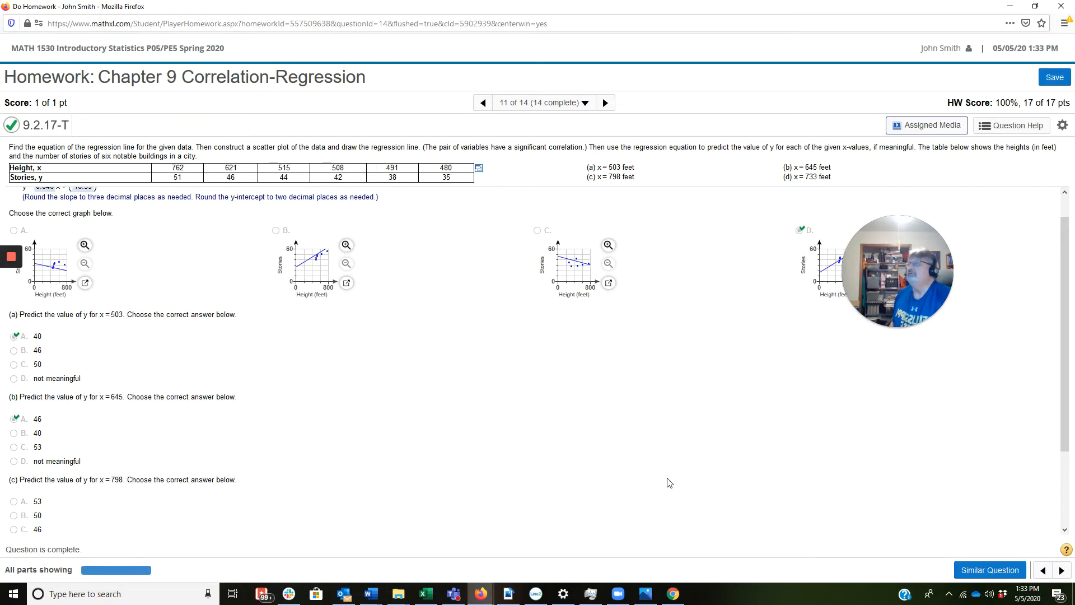
left_click_drag(879, 291, 941, 401)
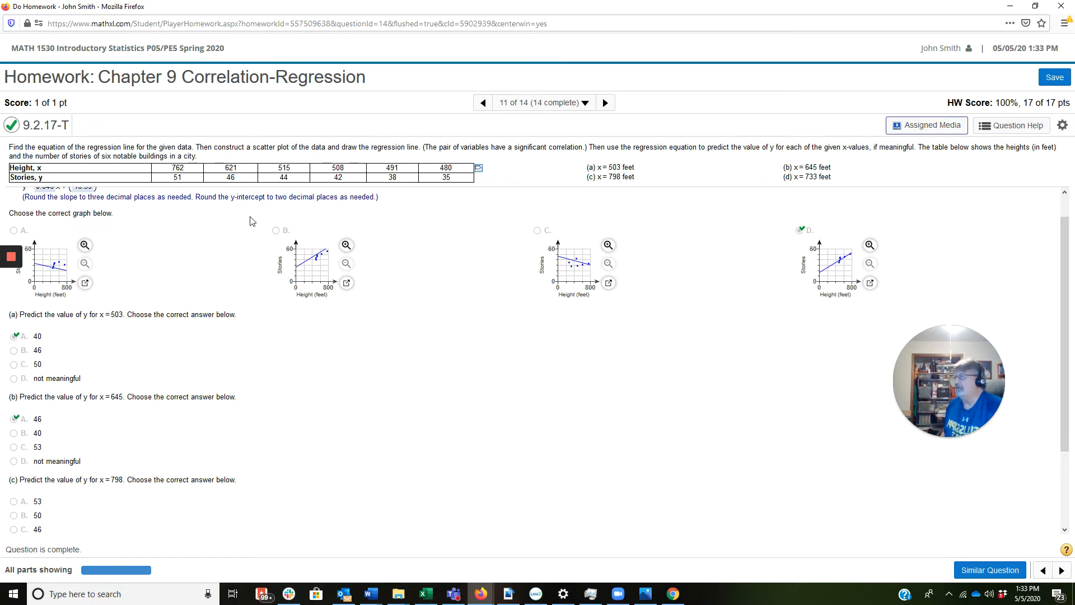
left_click(479, 169)
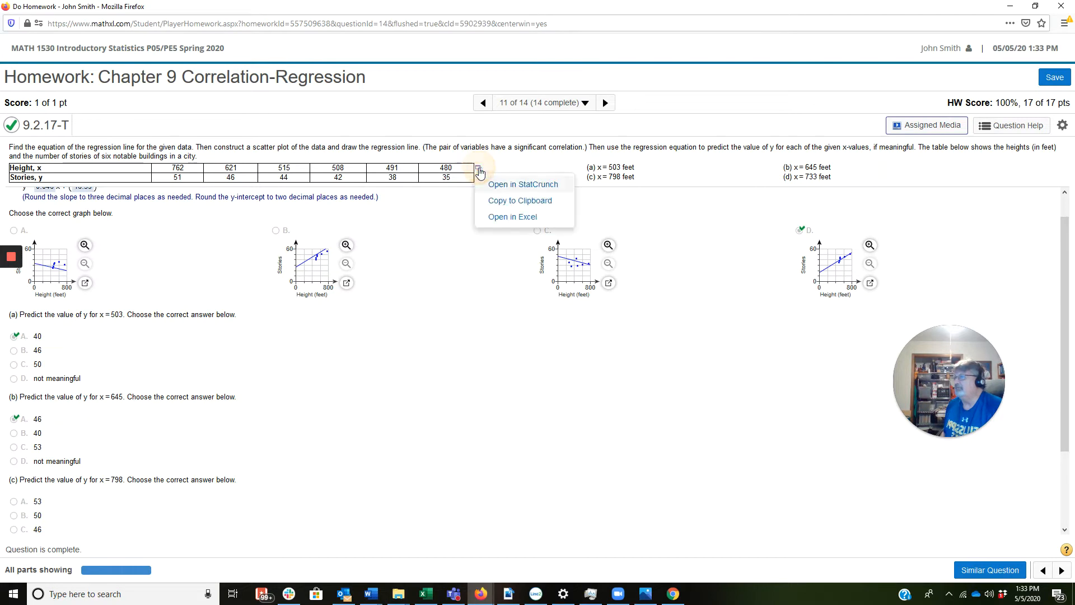
left_click(511, 186)
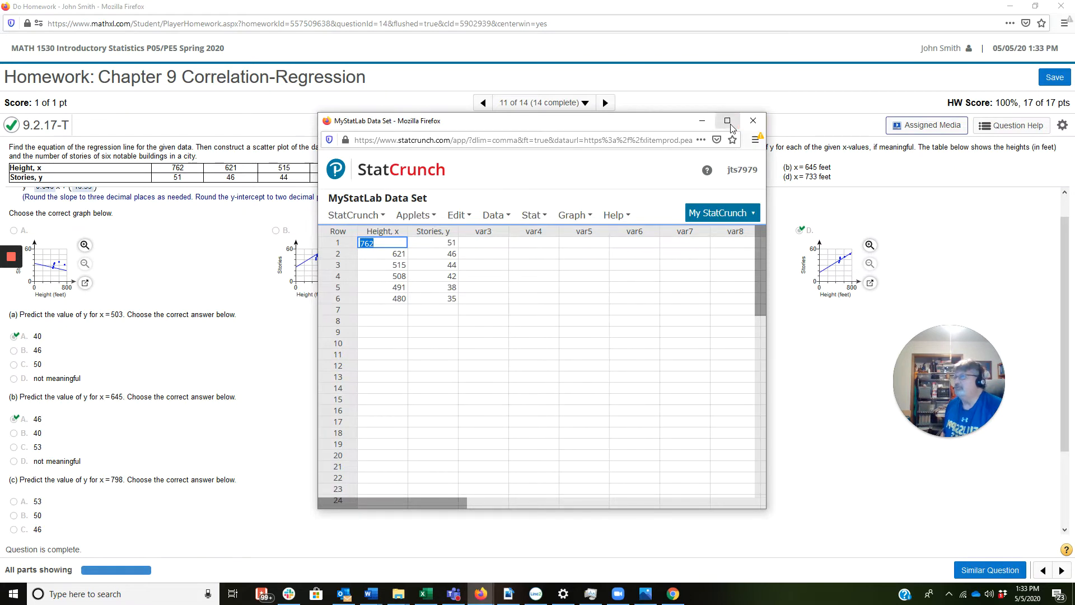
left_click_drag(655, 128, 732, 177)
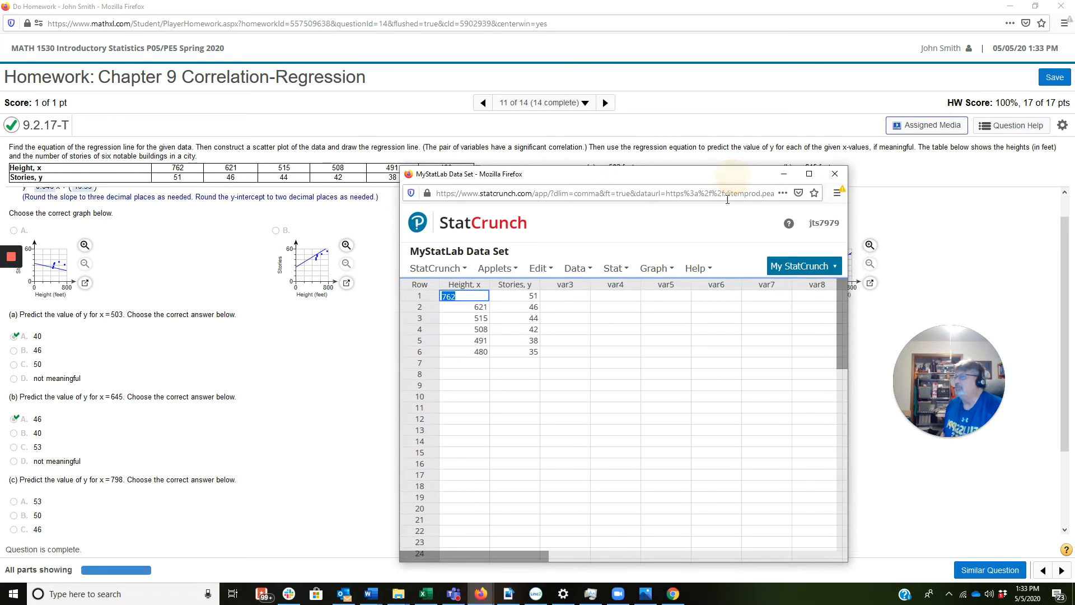
Step: Start a simple linear regression with Height, x as the X variable and Stories, y as the Y variable
mouse_move(620, 273)
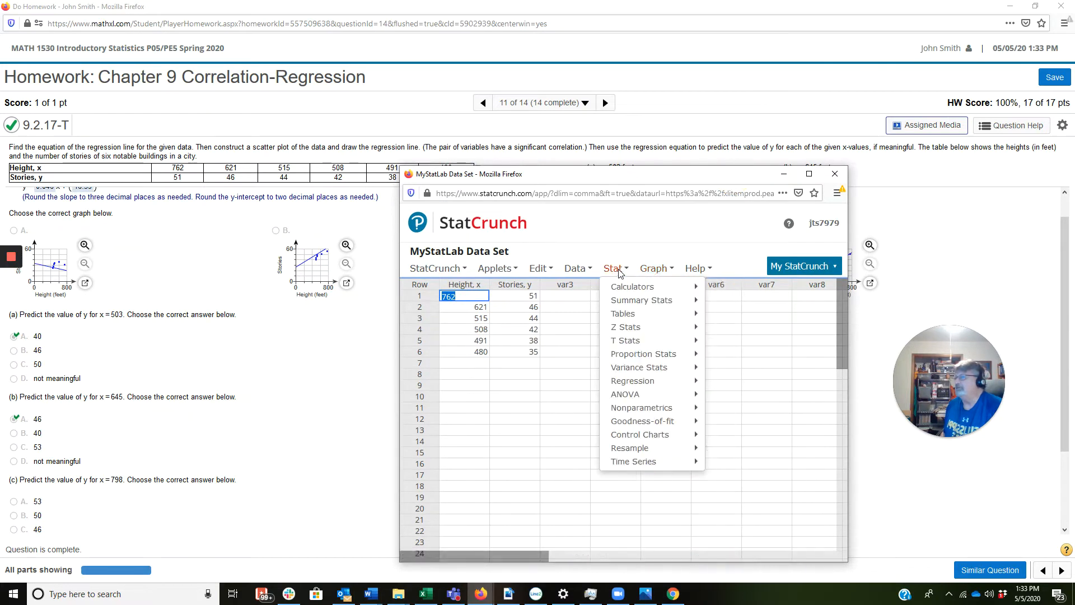
mouse_move(652, 385)
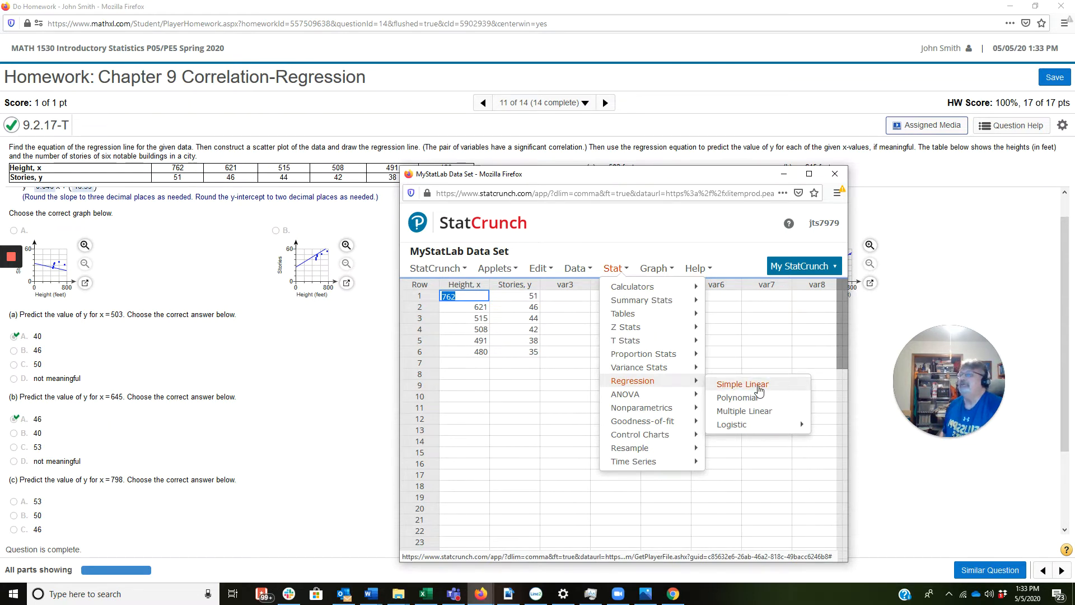
left_click(757, 386)
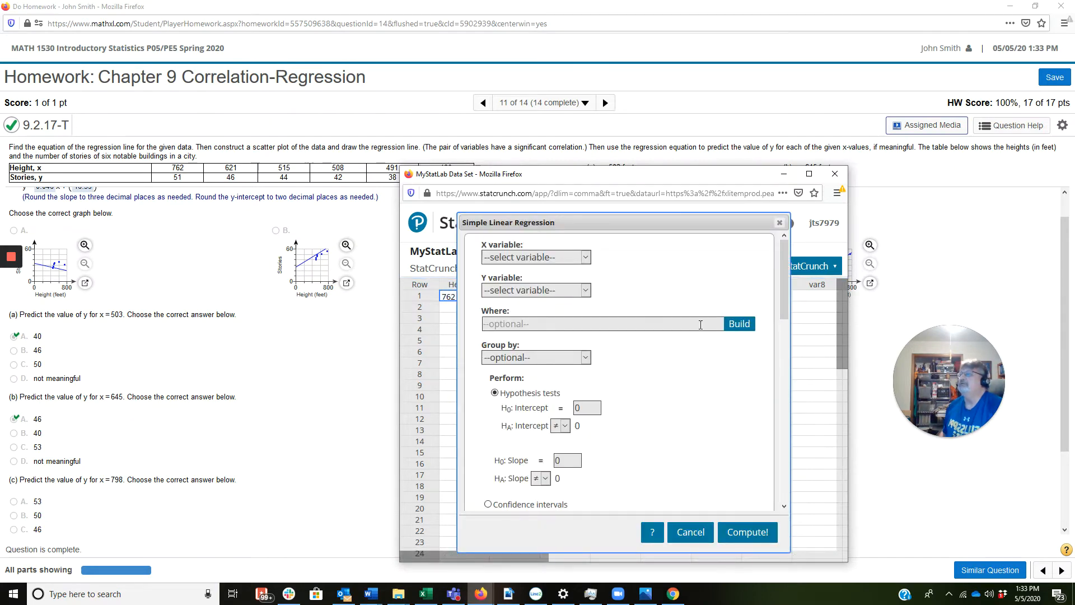
left_click(590, 261)
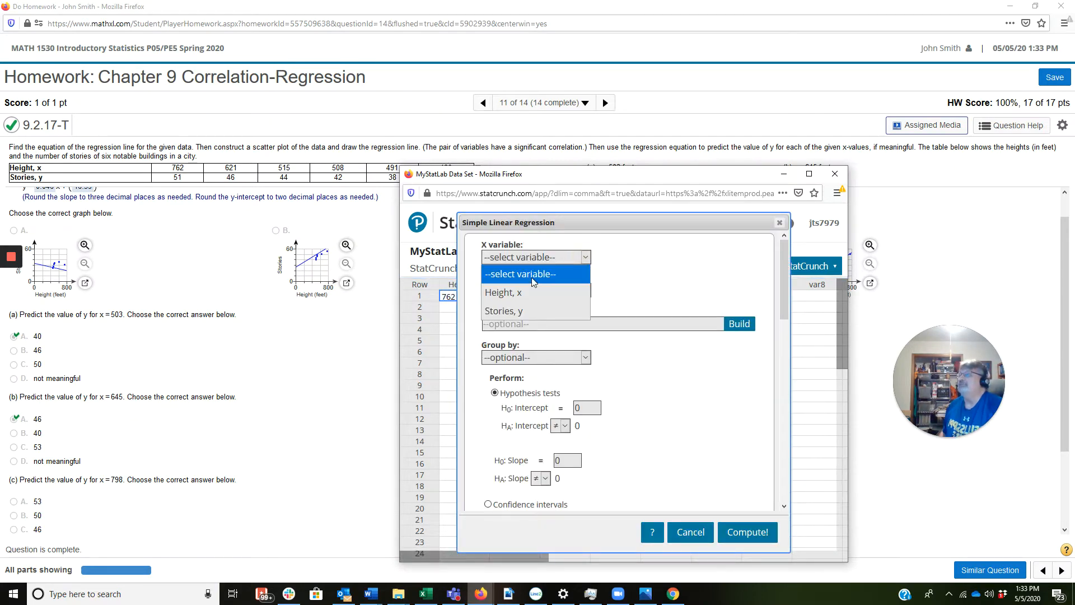
left_click(502, 290)
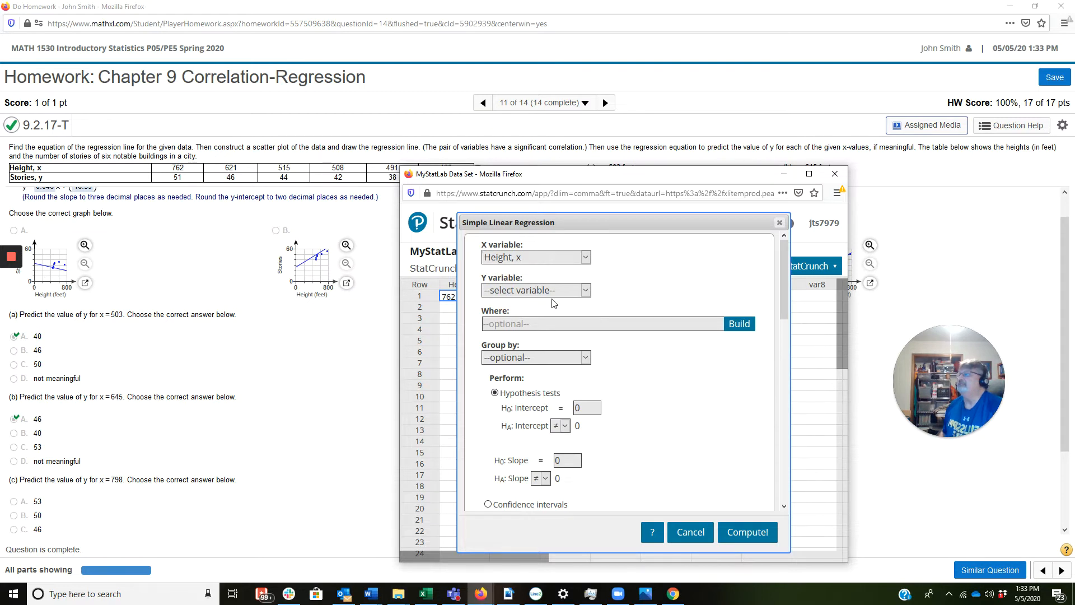
left_click(586, 290)
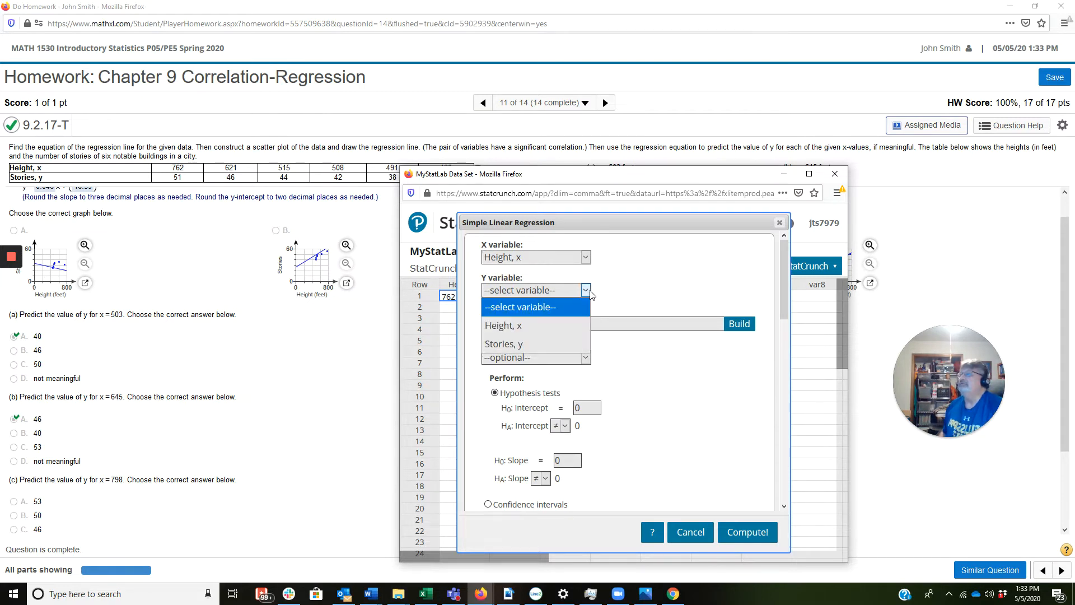
left_click(516, 344)
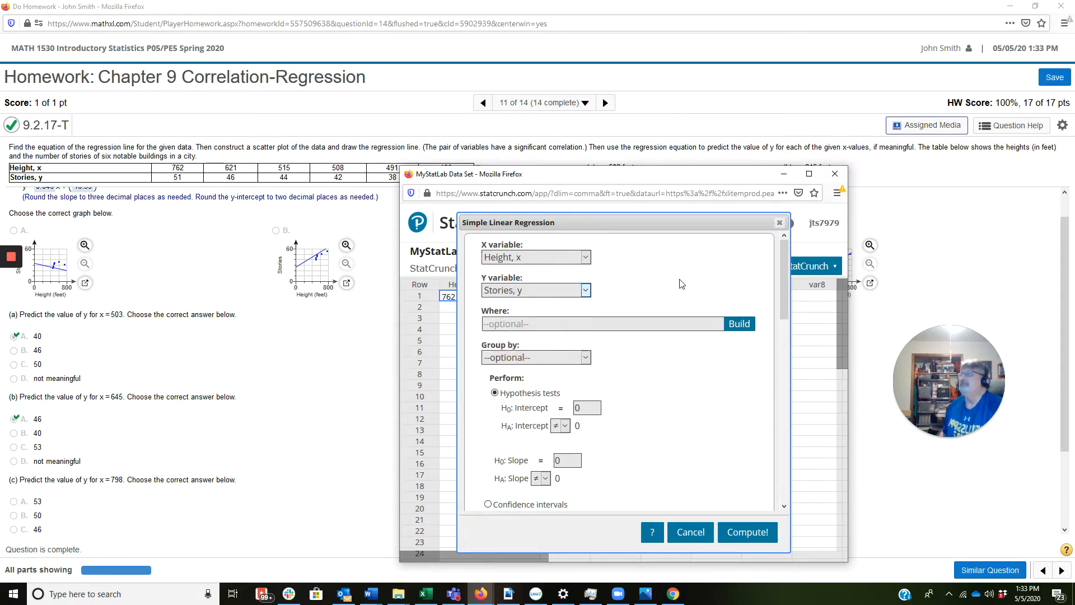
Step: Set the X value for the prediction of Y to 503 and compute the regression
scroll(682, 284, "down", 2)
scroll(682, 284, "down", 4)
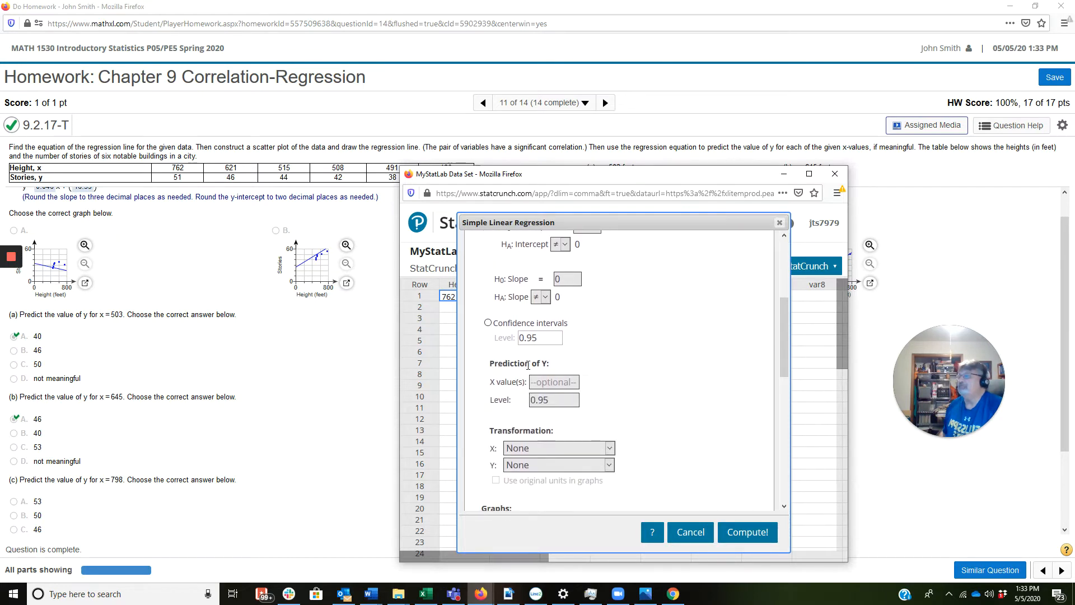
double_click(546, 363)
left_click(556, 381)
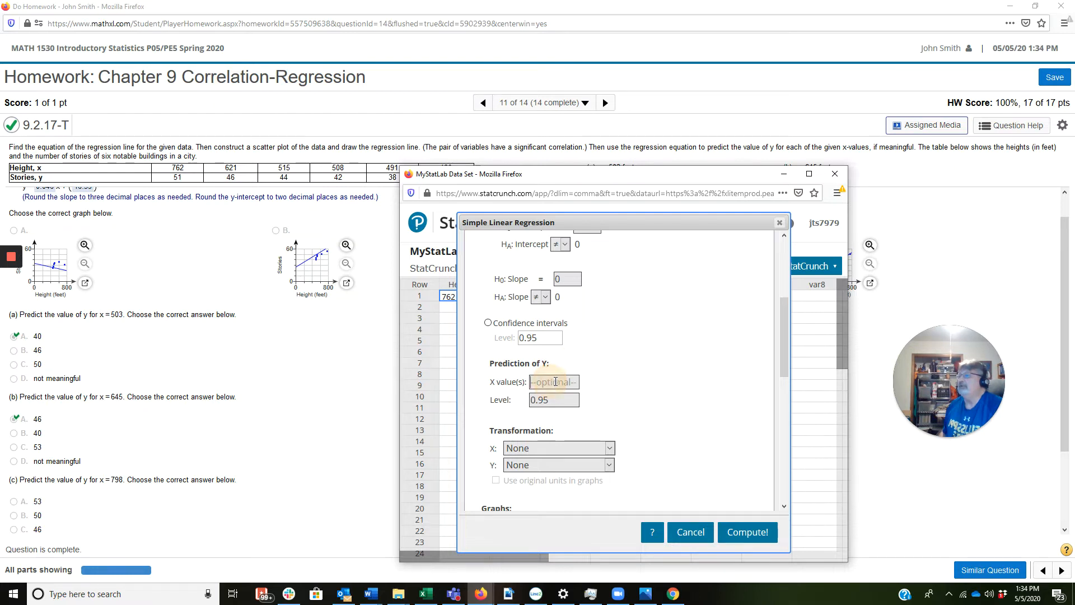
type("50")
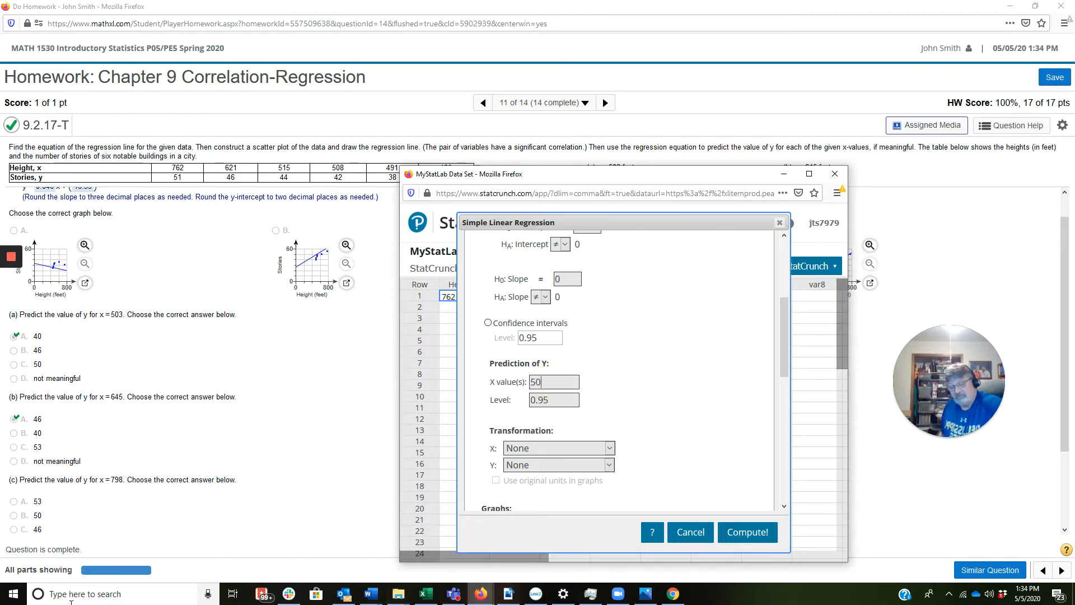
type("3")
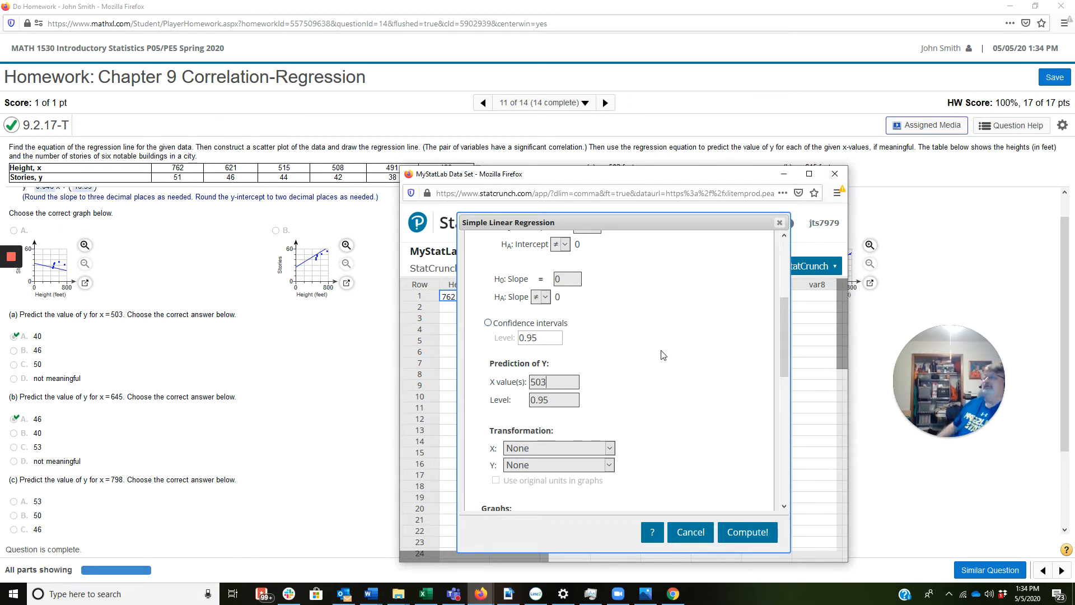
scroll(663, 354, "up", 3)
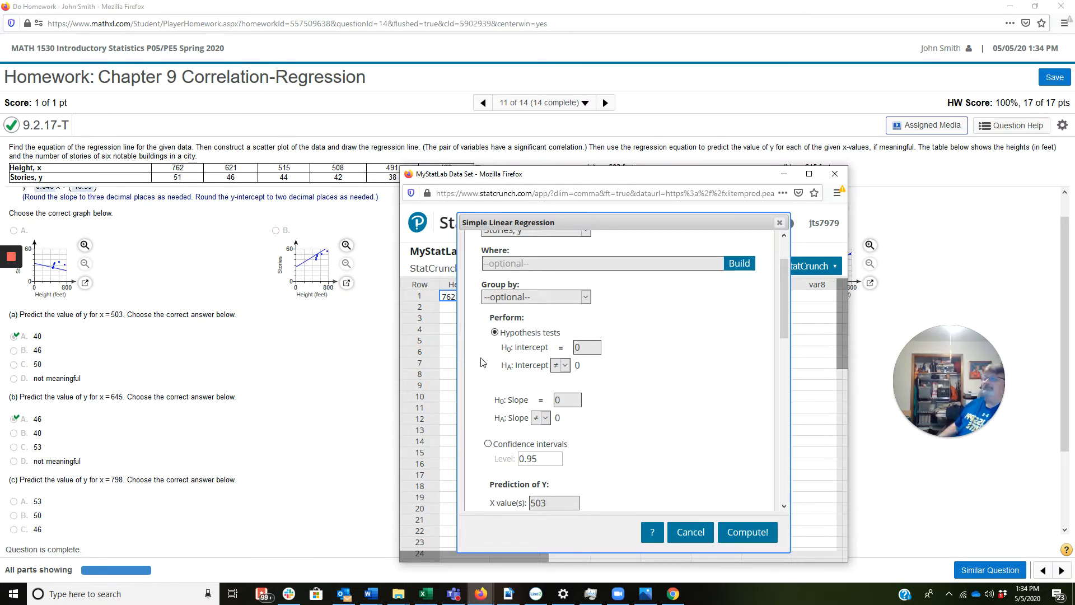
left_click(743, 539)
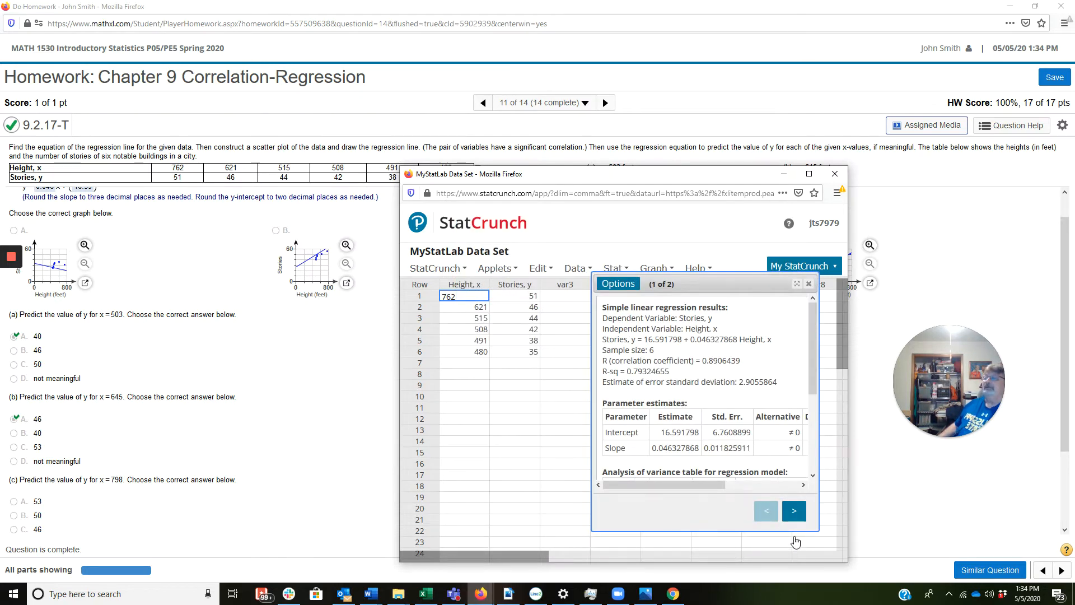
Step: Highlight the regression equation in the results and show the StatCrunch window alongside the homework's regression equation answer
left_click_drag(781, 339, 638, 331)
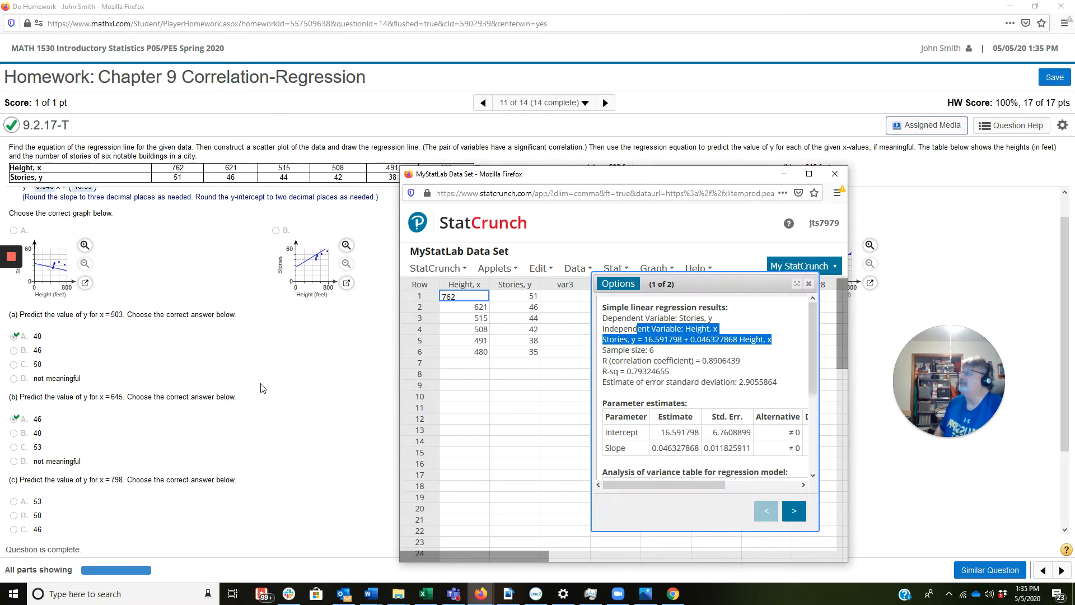
left_click_drag(713, 179, 746, 207)
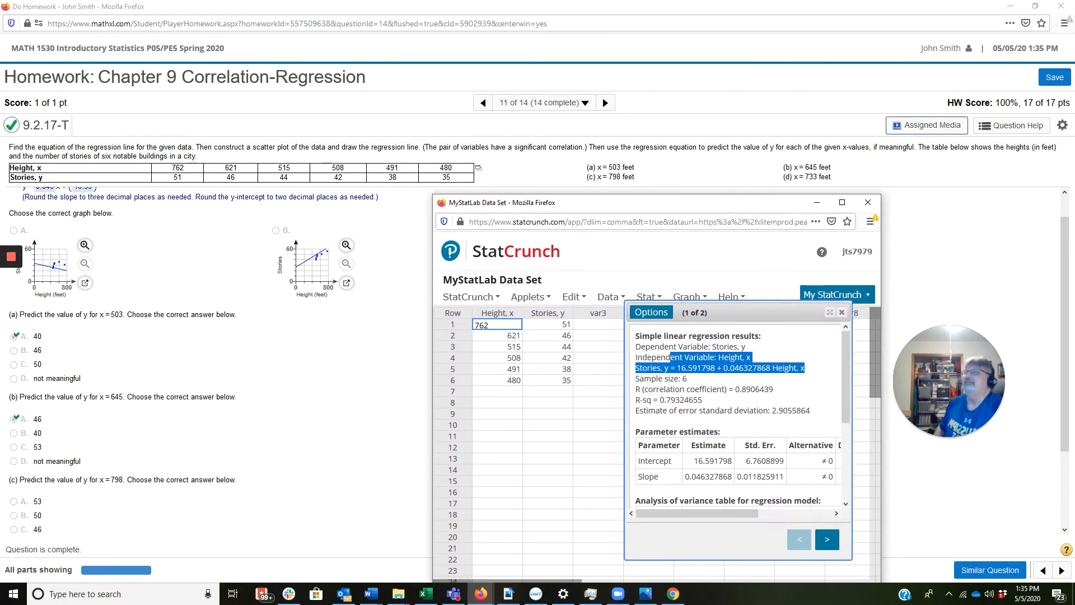
left_click_drag(1064, 267, 1062, 241)
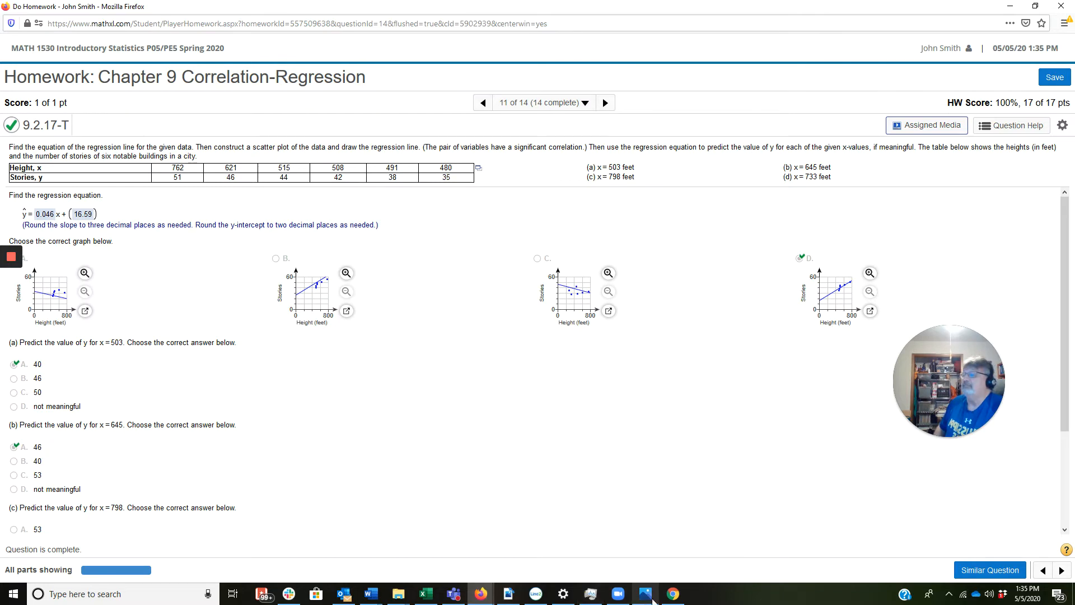
left_click(673, 594)
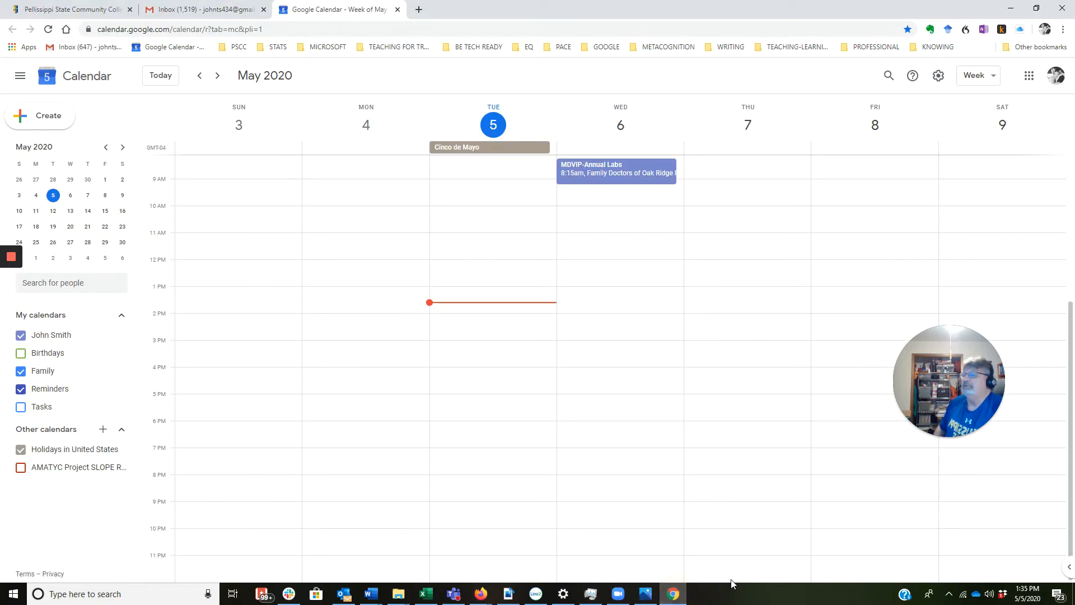
left_click(674, 594)
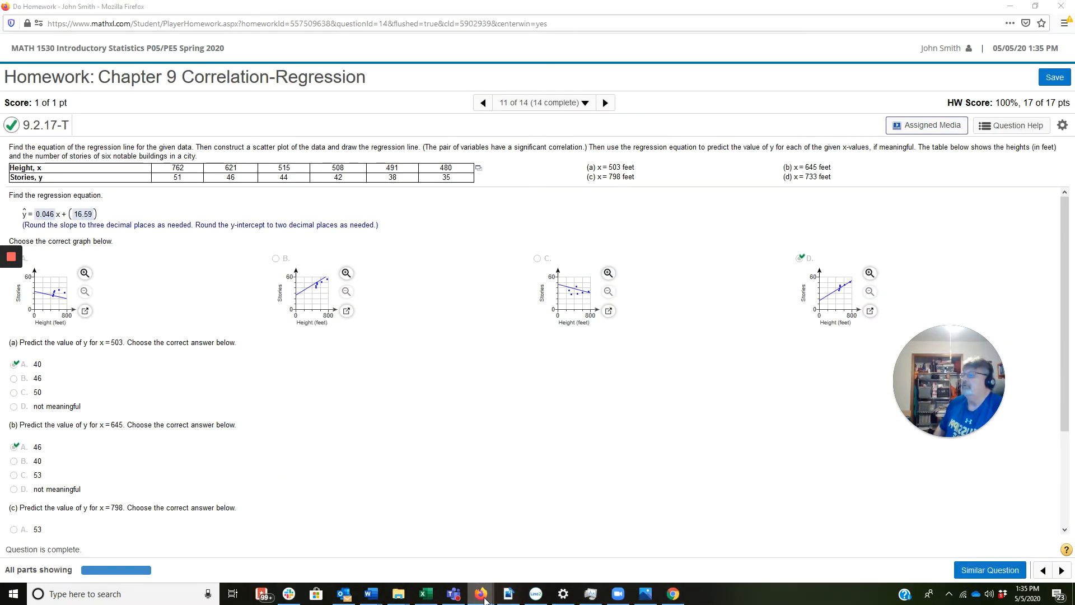
mouse_move(481, 593)
left_click(598, 555)
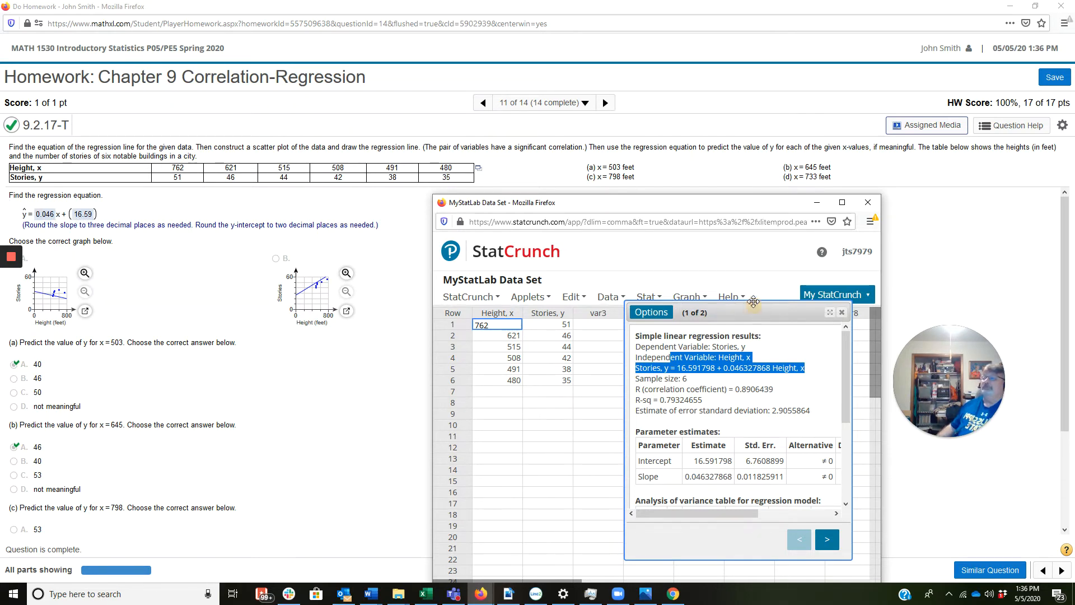
Step: Reposition the regression results and examine the parameter P-values, highlighting the correlation coefficient, down to the predicted values table
left_click_drag(756, 307, 728, 239)
left_click_drag(705, 446, 778, 447)
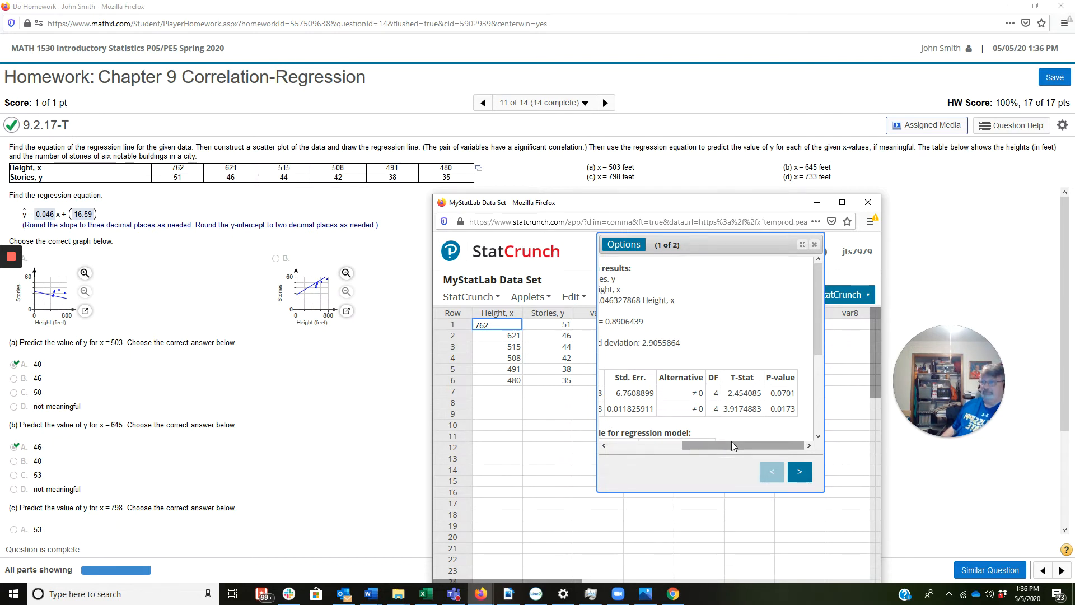
left_click_drag(731, 443, 625, 463)
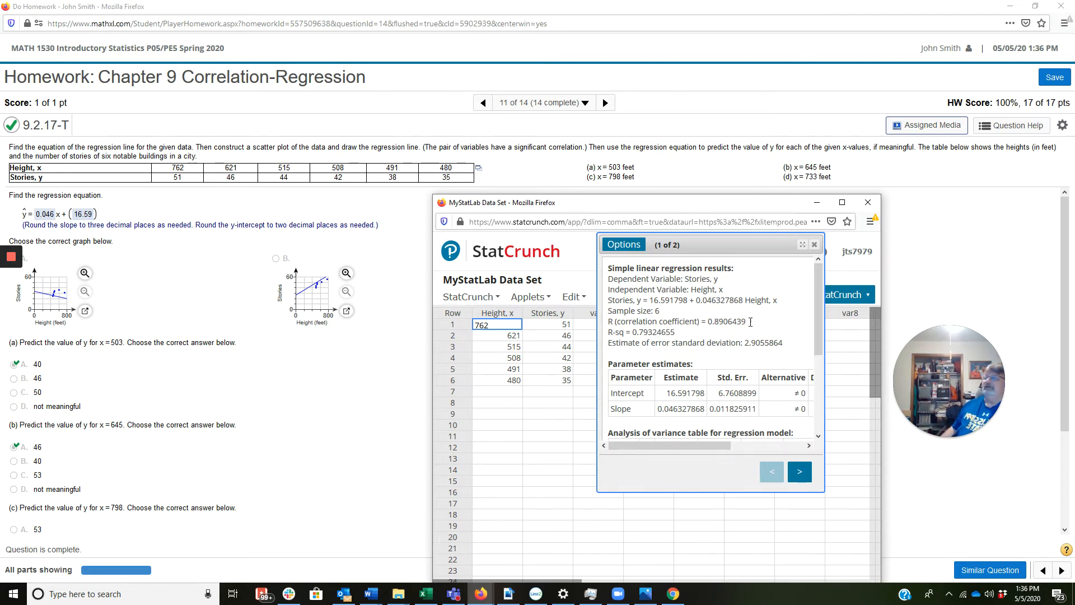
left_click_drag(747, 322, 710, 321)
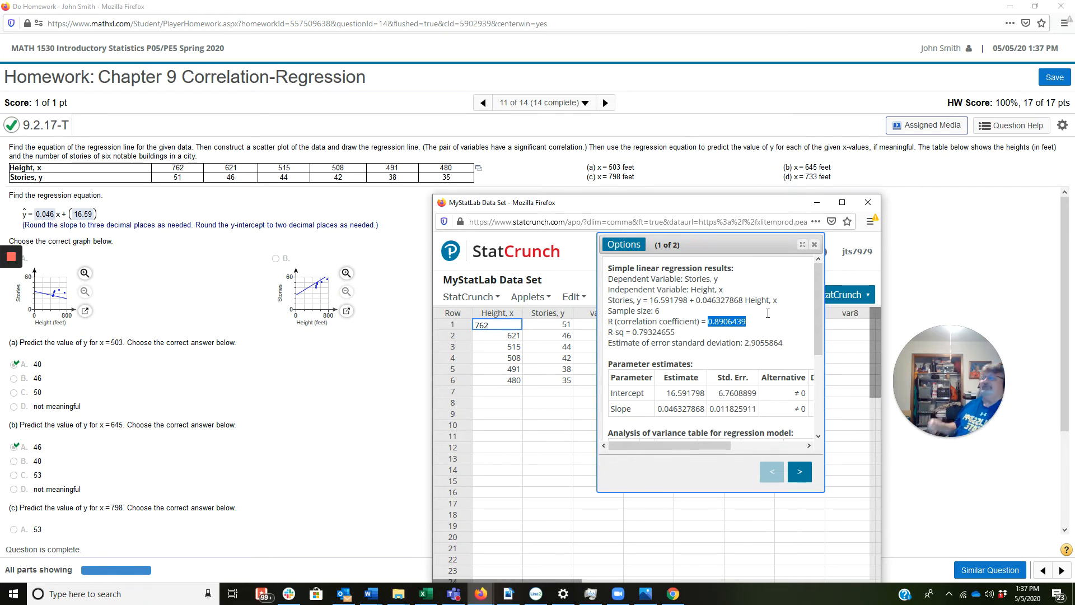
scroll(622, 383, "down", 4)
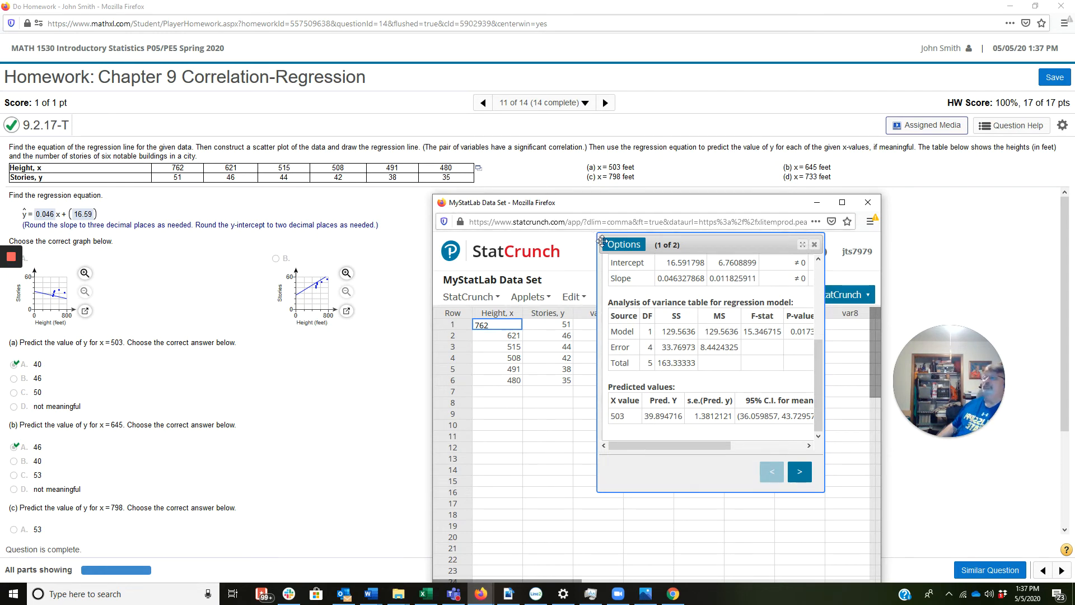
Step: Edit the regression to set the X value for the prediction of Y to 645 and recompute it
left_click(624, 245)
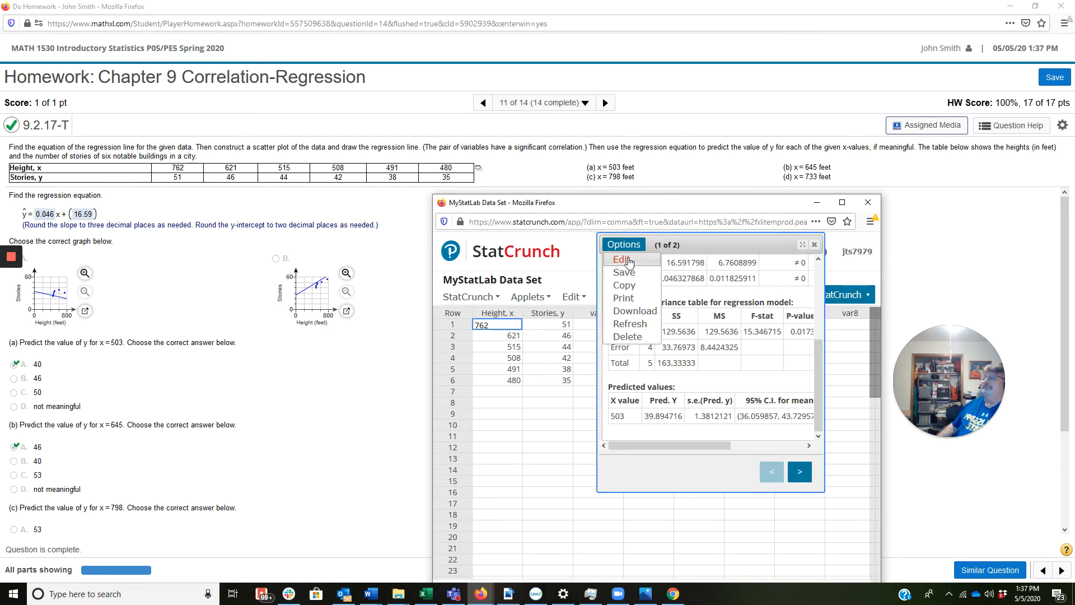
left_click(628, 261)
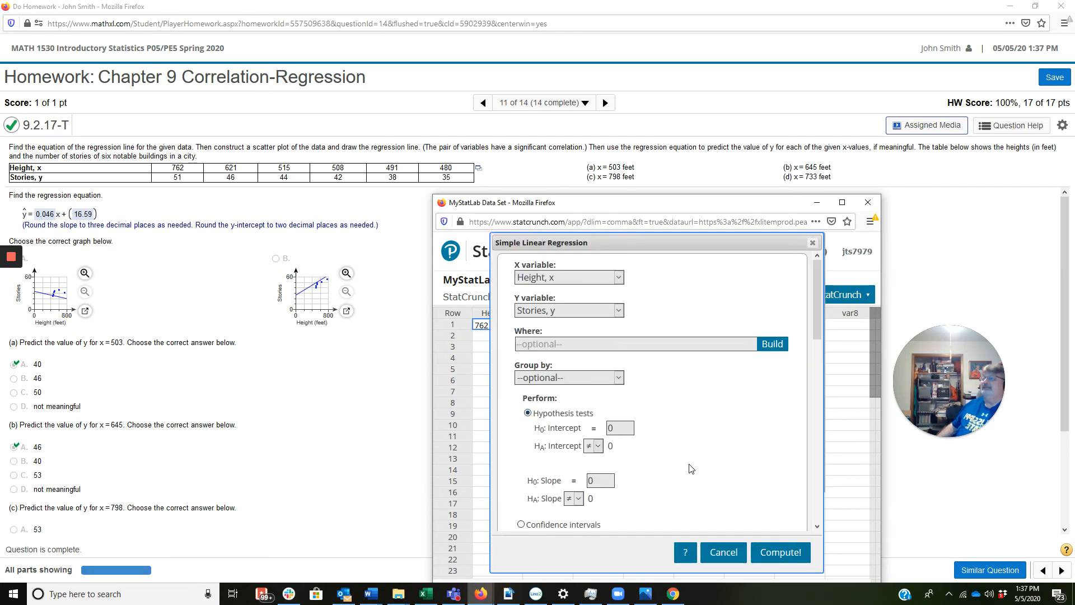
scroll(703, 455, "down", 5)
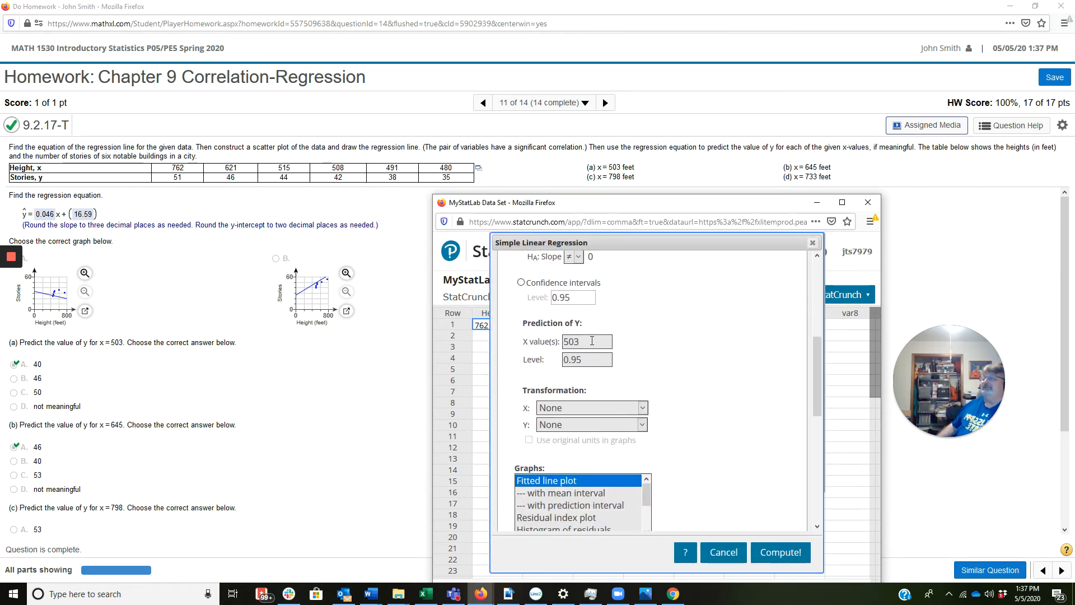
left_click(592, 341)
key("BackSpace")
key("BackSpace")
key("BackSpace")
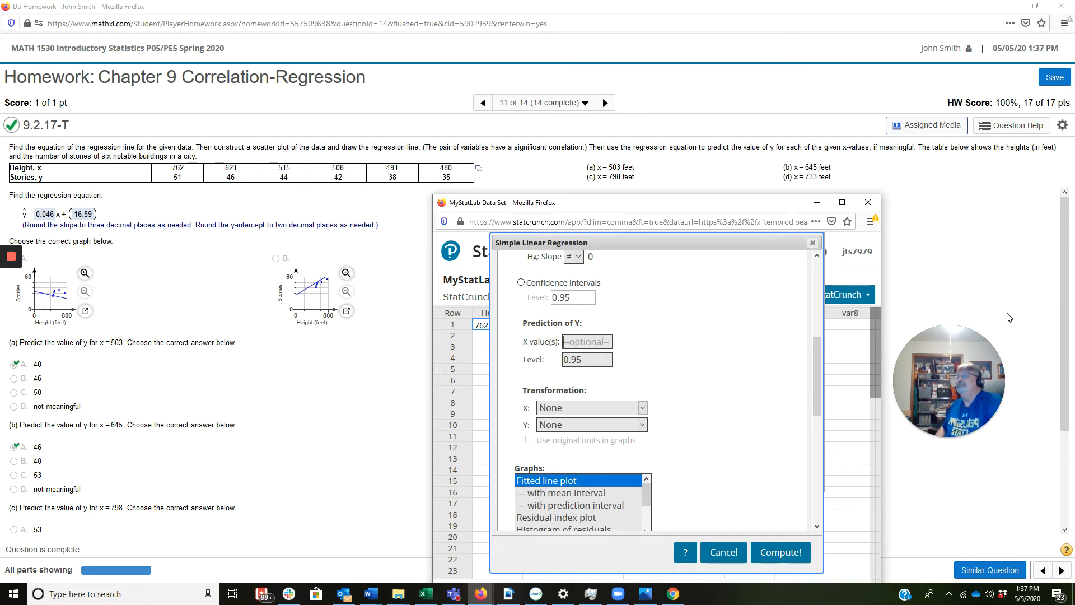
type("642")
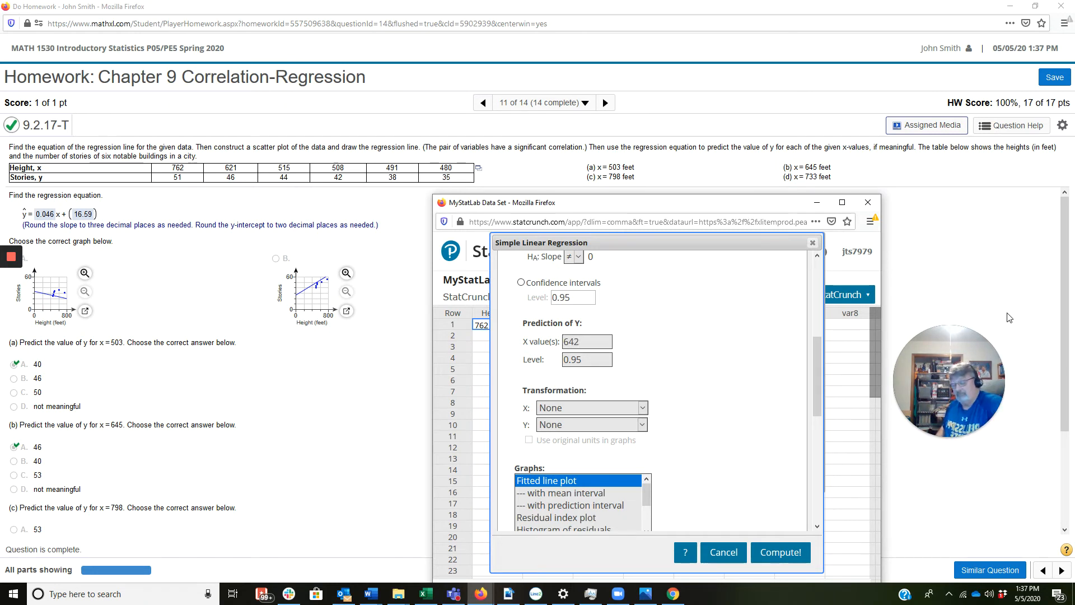
key("BackSpace")
type("5")
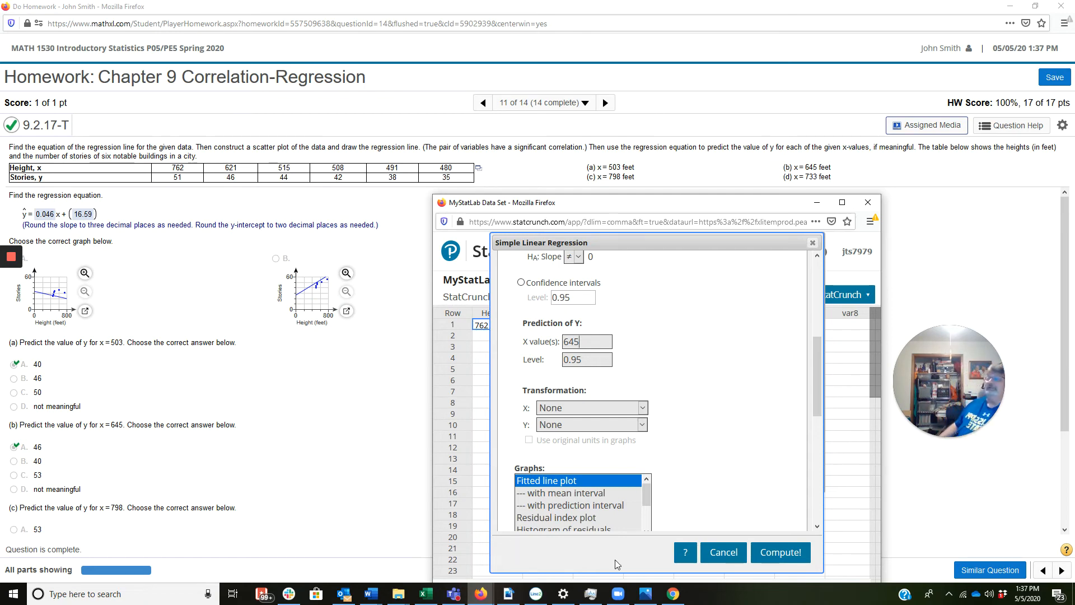
left_click(795, 553)
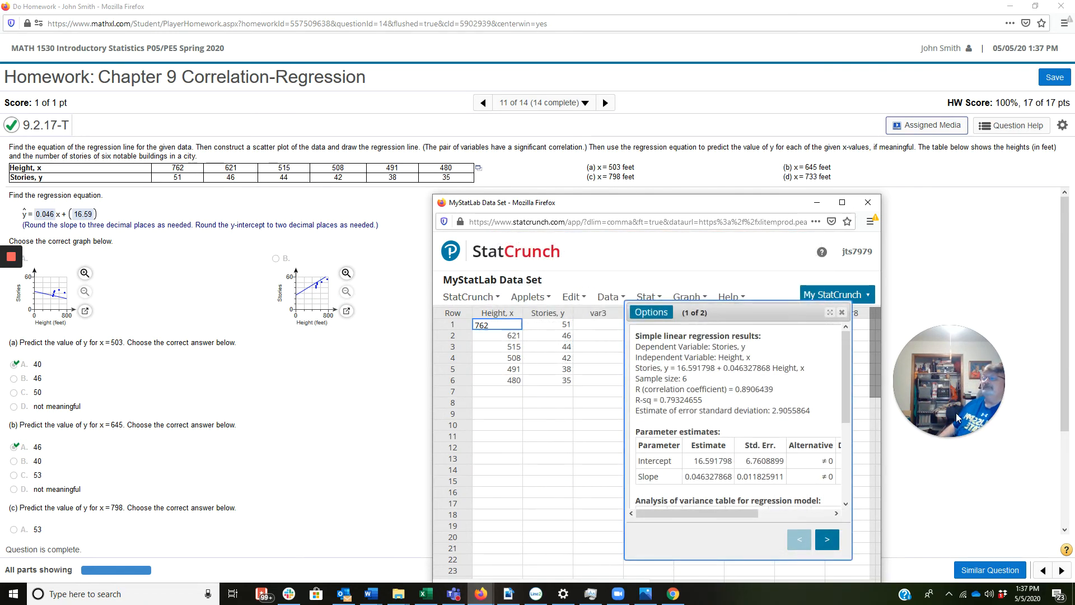
Step: Examine the predicted value for x = 645 in the results and the homework's answer choices for parts (b) to (d)
left_click_drag(850, 401, 858, 521)
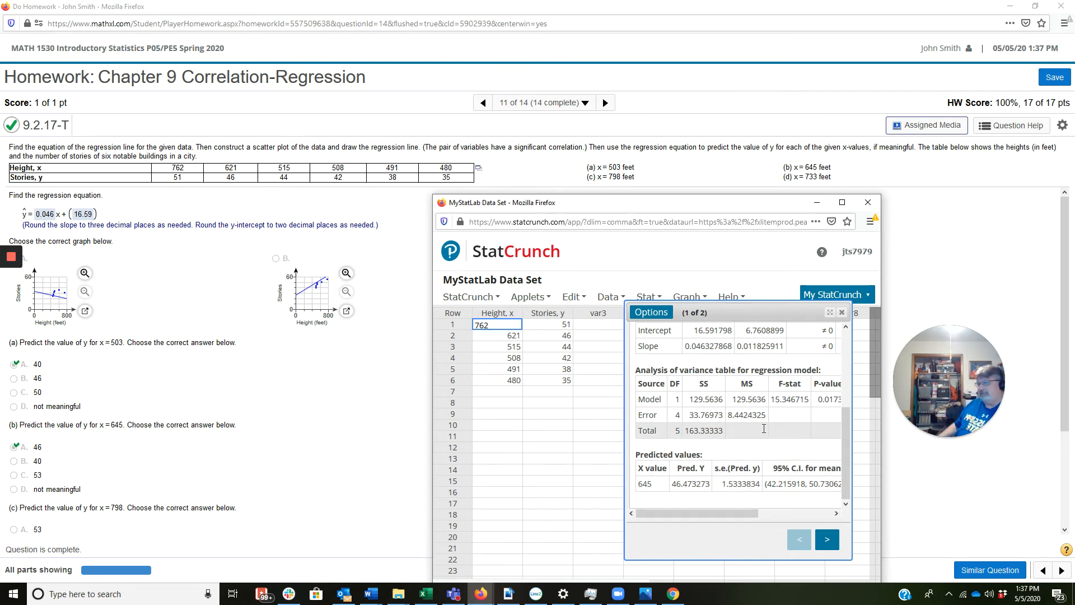
scroll(155, 516, "down", 1)
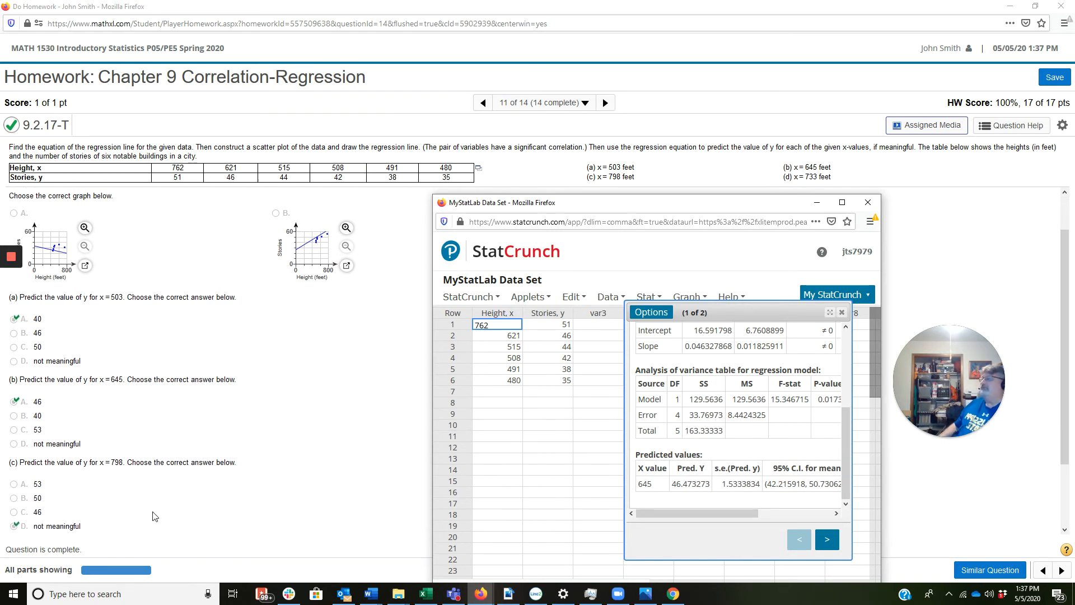
scroll(155, 515, "down", 2)
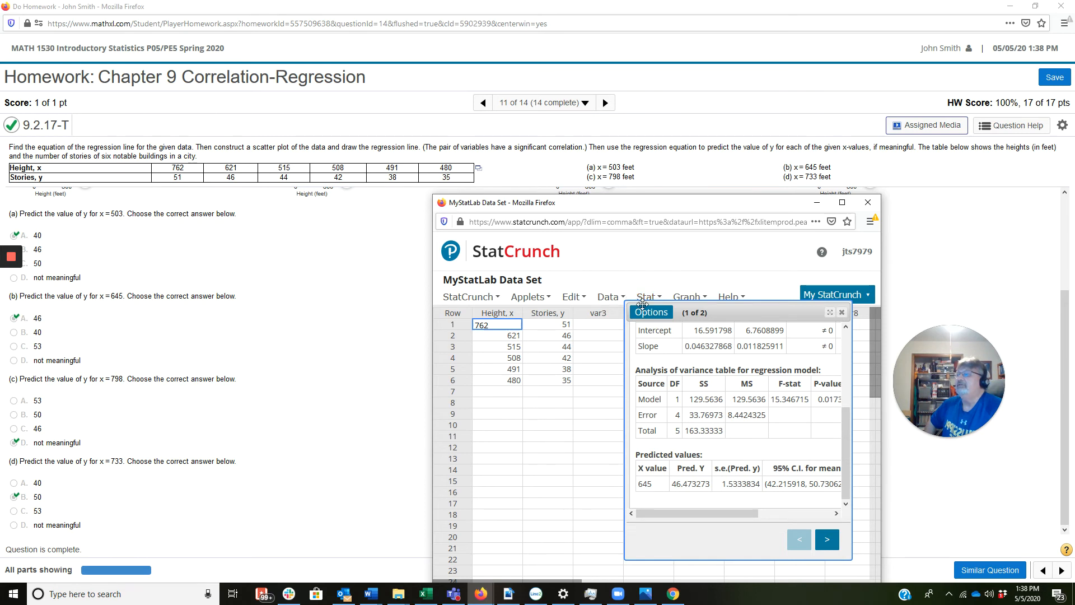
Step: Edit the regression to predict Y for an X value of 733, recompute it and show the predicted values table
left_click(653, 314)
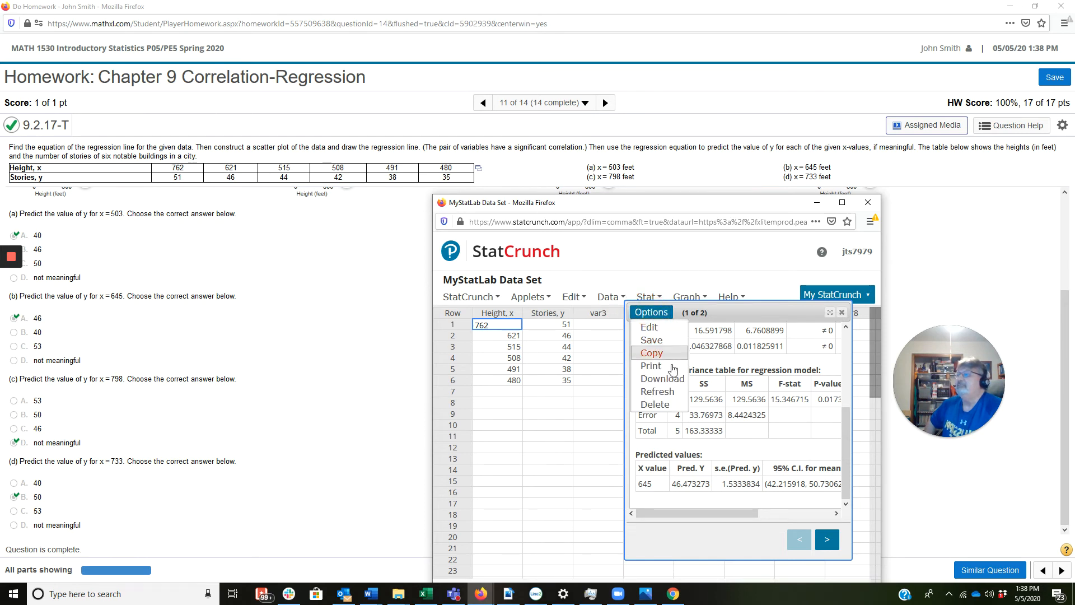
left_click(657, 327)
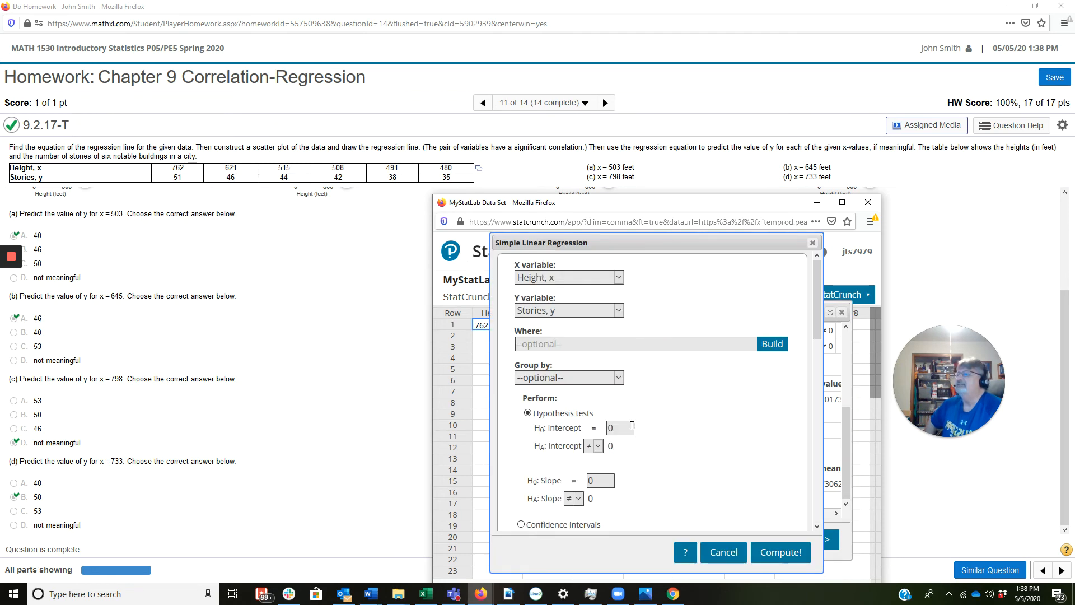
scroll(636, 424, "down", 3)
scroll(635, 424, "down", 1)
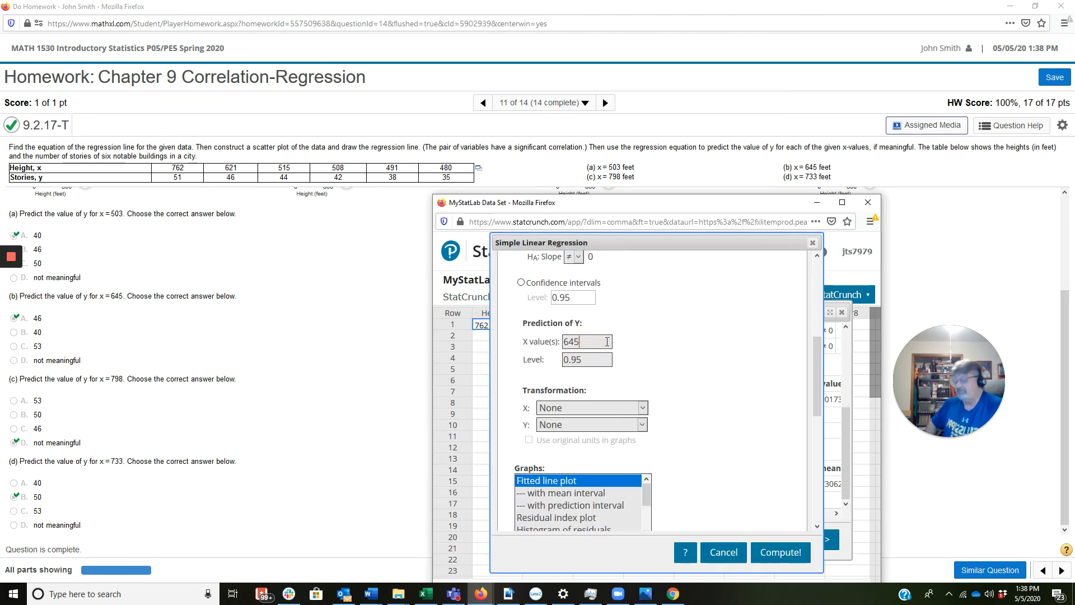
left_click(607, 341)
key("BackSpace")
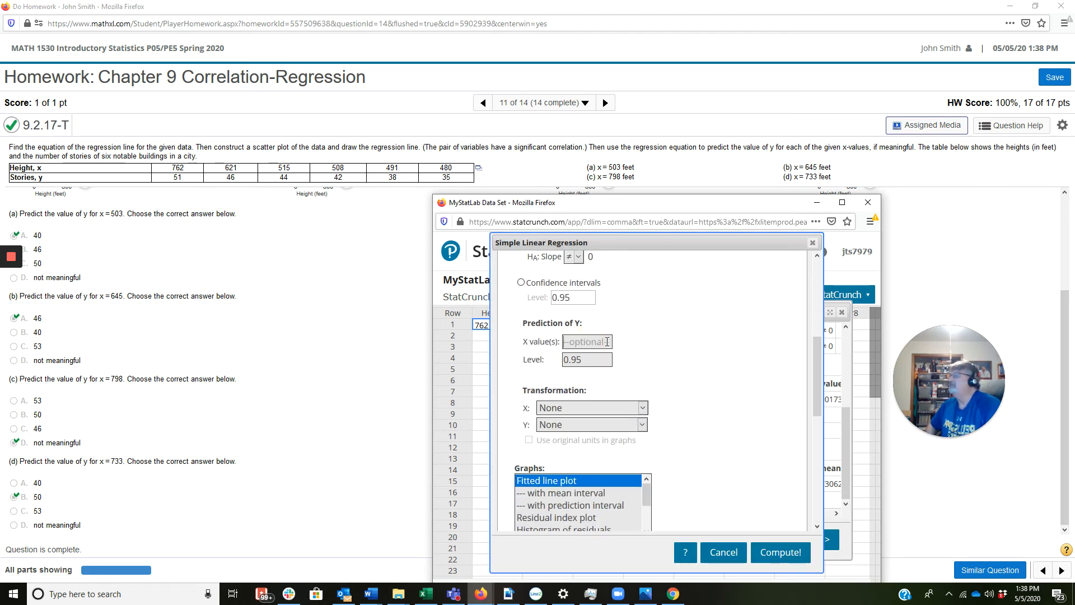
type("733")
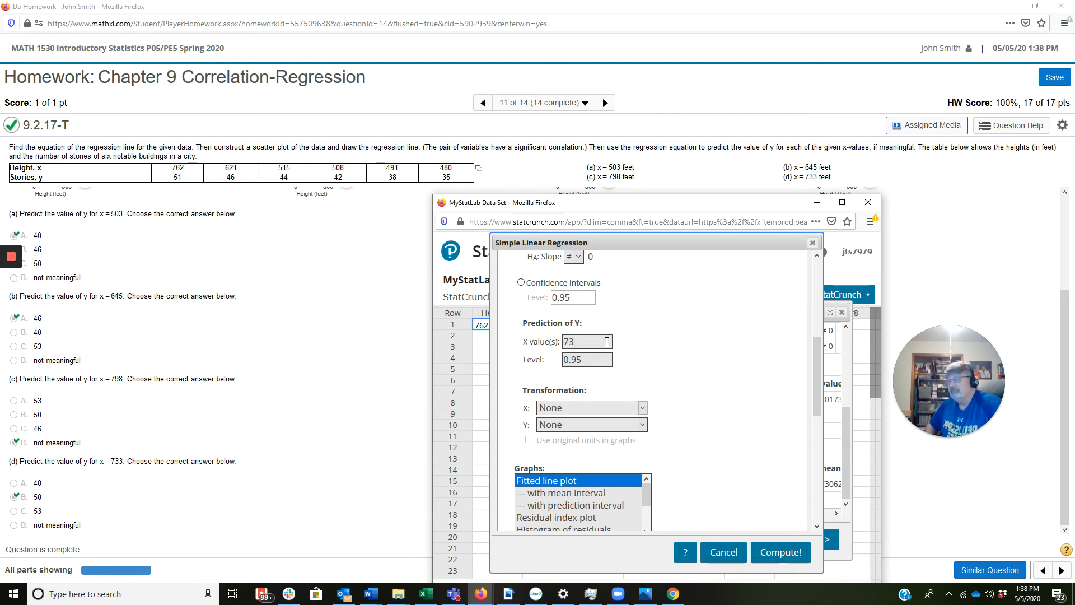
left_click(776, 553)
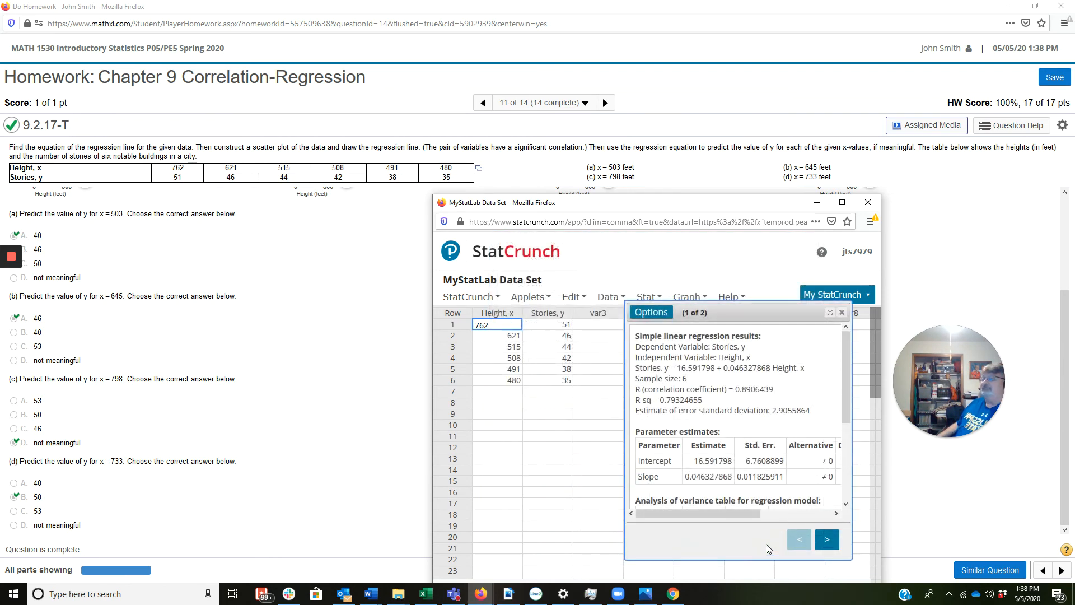
left_click_drag(741, 316, 702, 284)
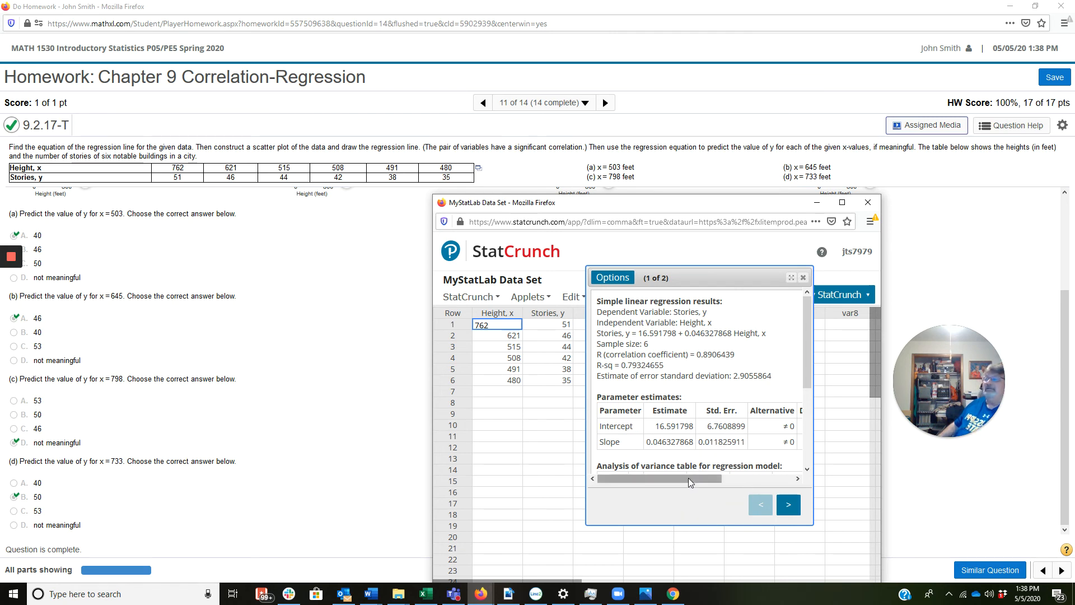
left_click_drag(805, 342, 810, 419)
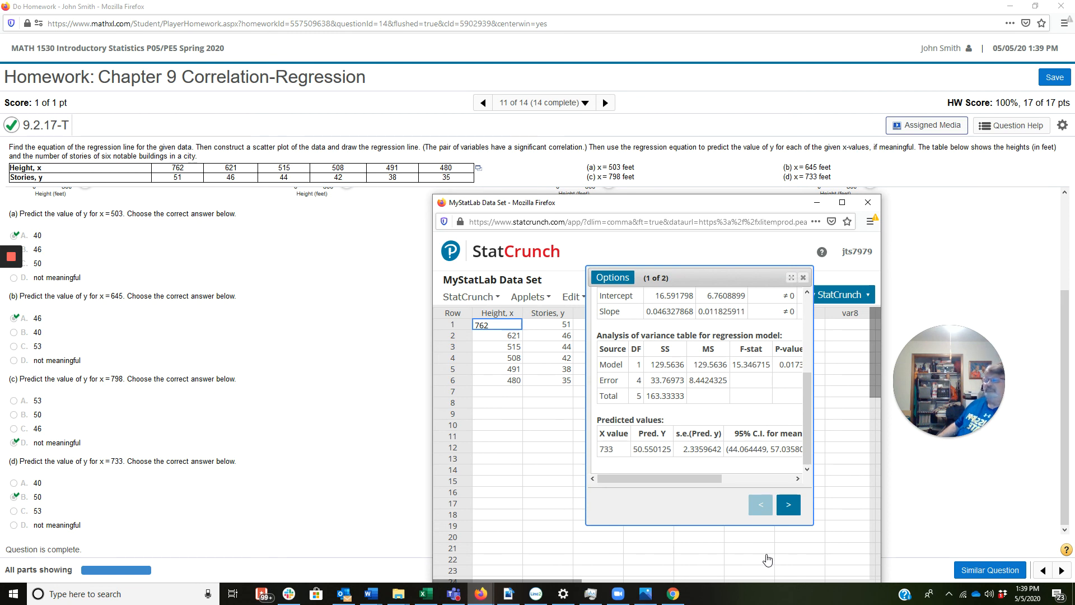
left_click(951, 597)
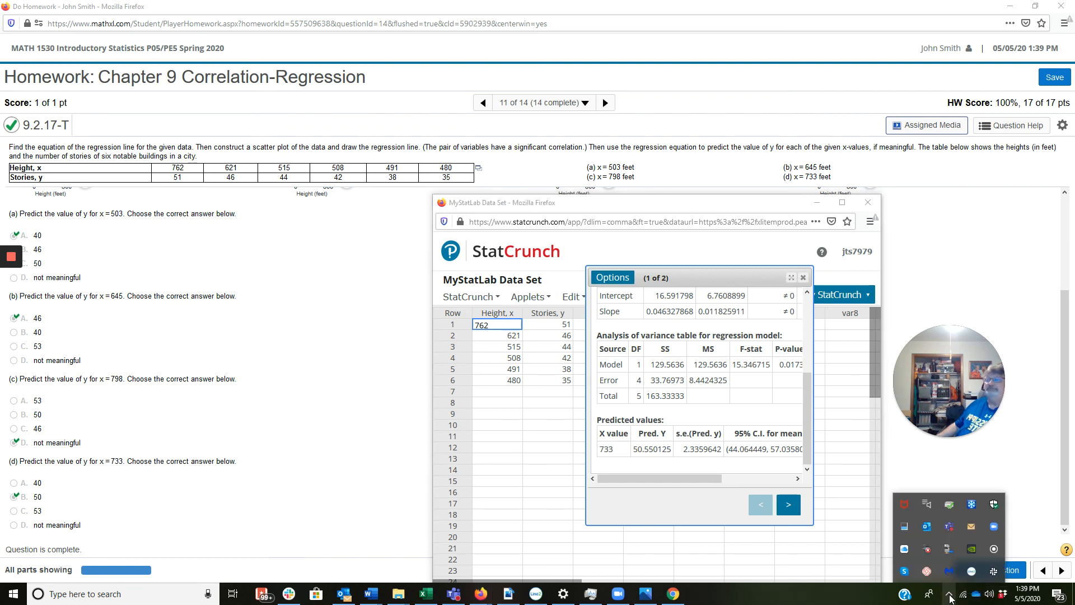